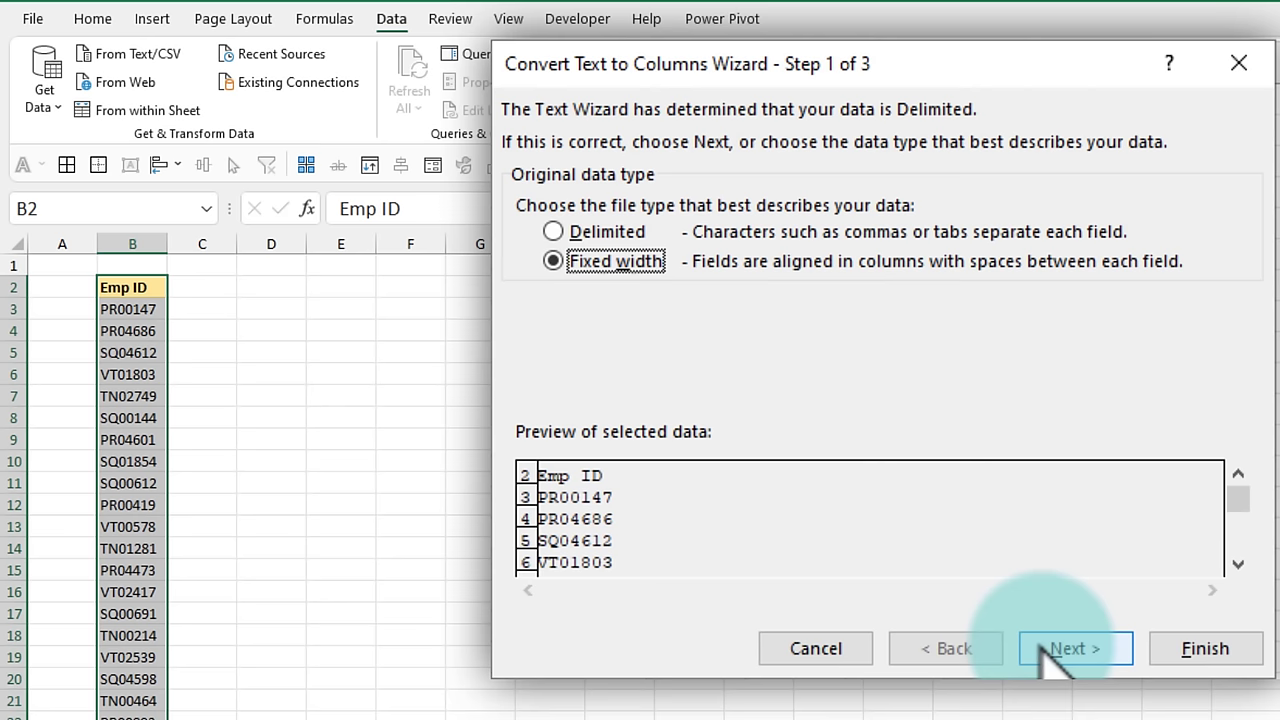
Step: Set a fixed-width column break after the second character of the Emp ID values
left_click(1041, 645)
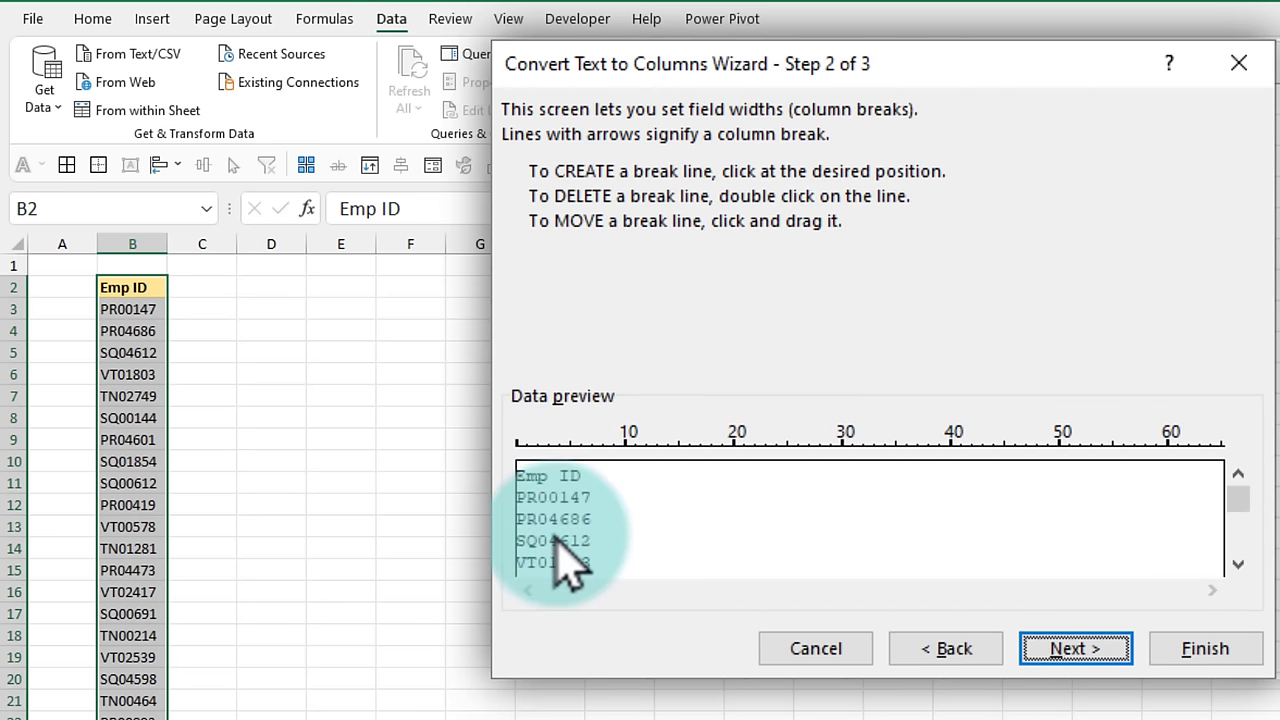
left_click(536, 455)
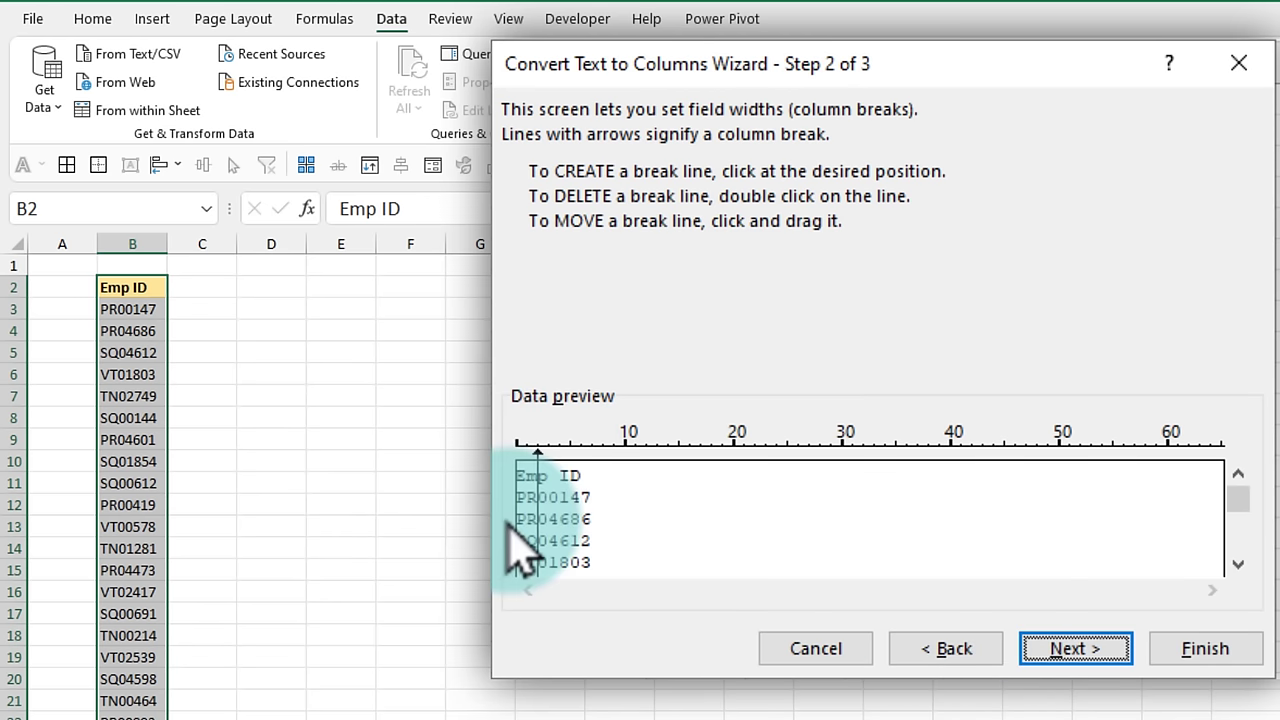
left_click(1075, 655)
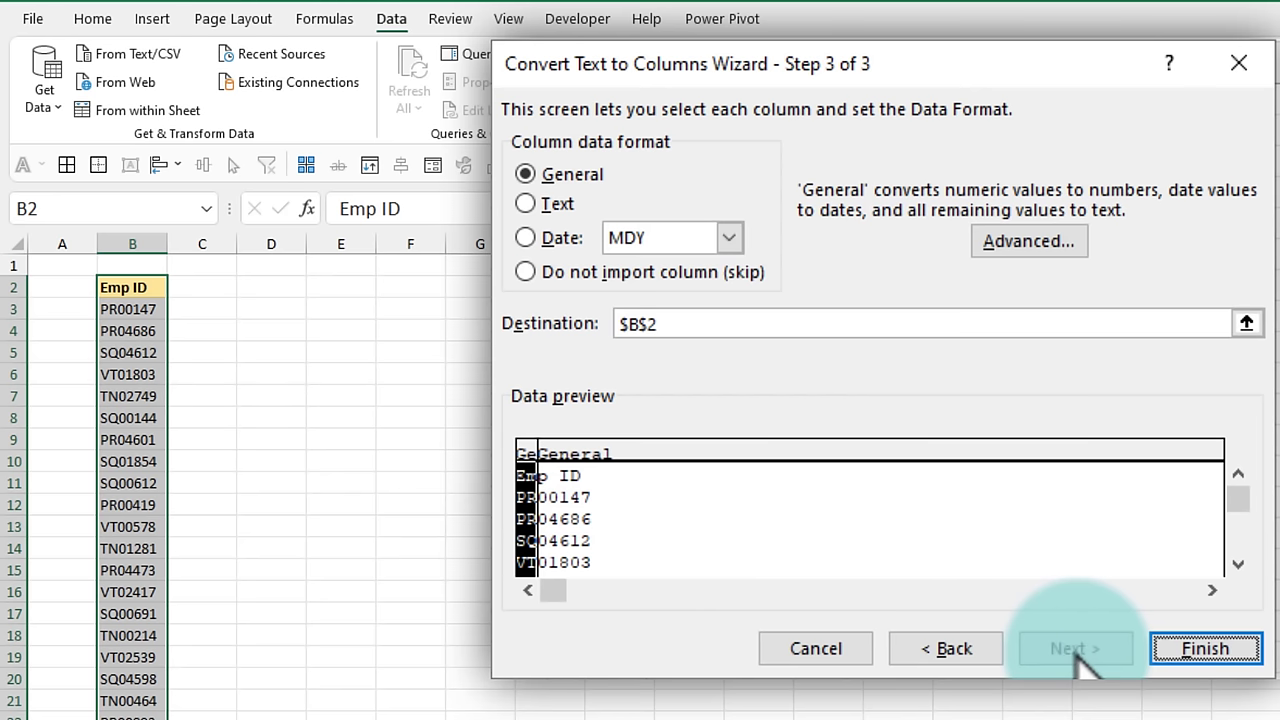
Step: Format both split columns as Text and complete the Emp ID split at destination $B$2
left_click(525, 204)
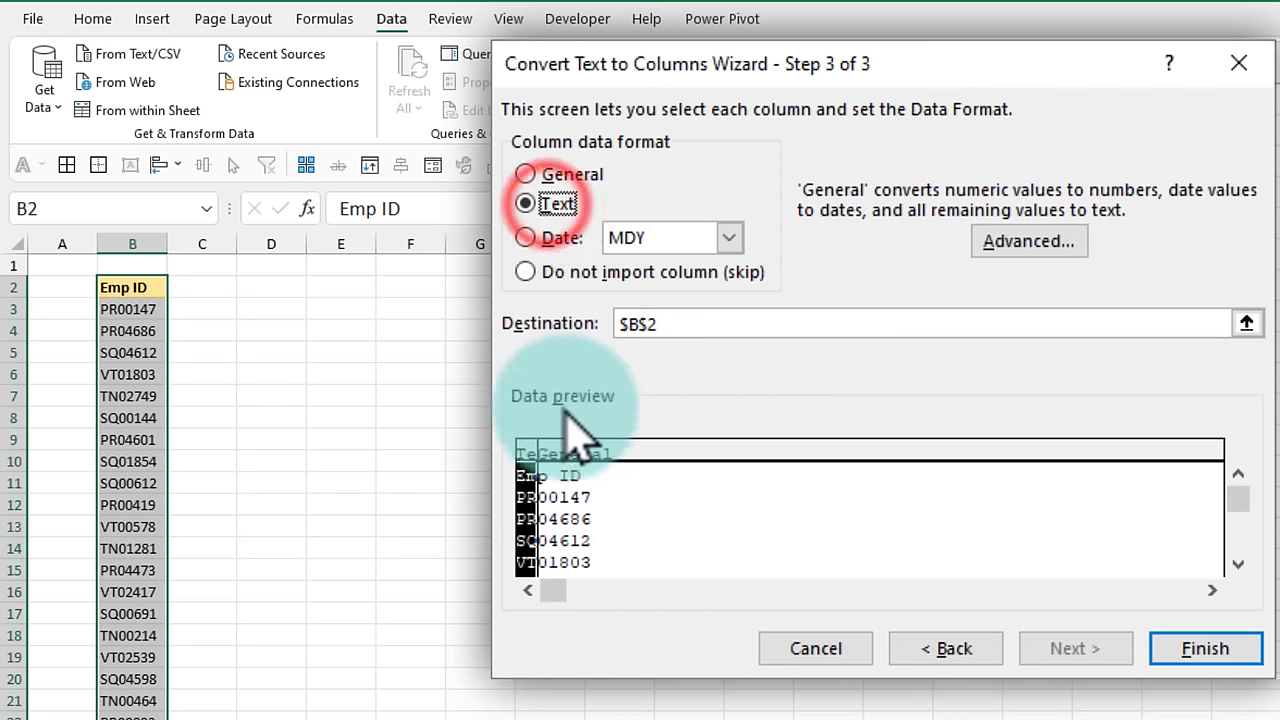
left_click(568, 447)
left_click(550, 204)
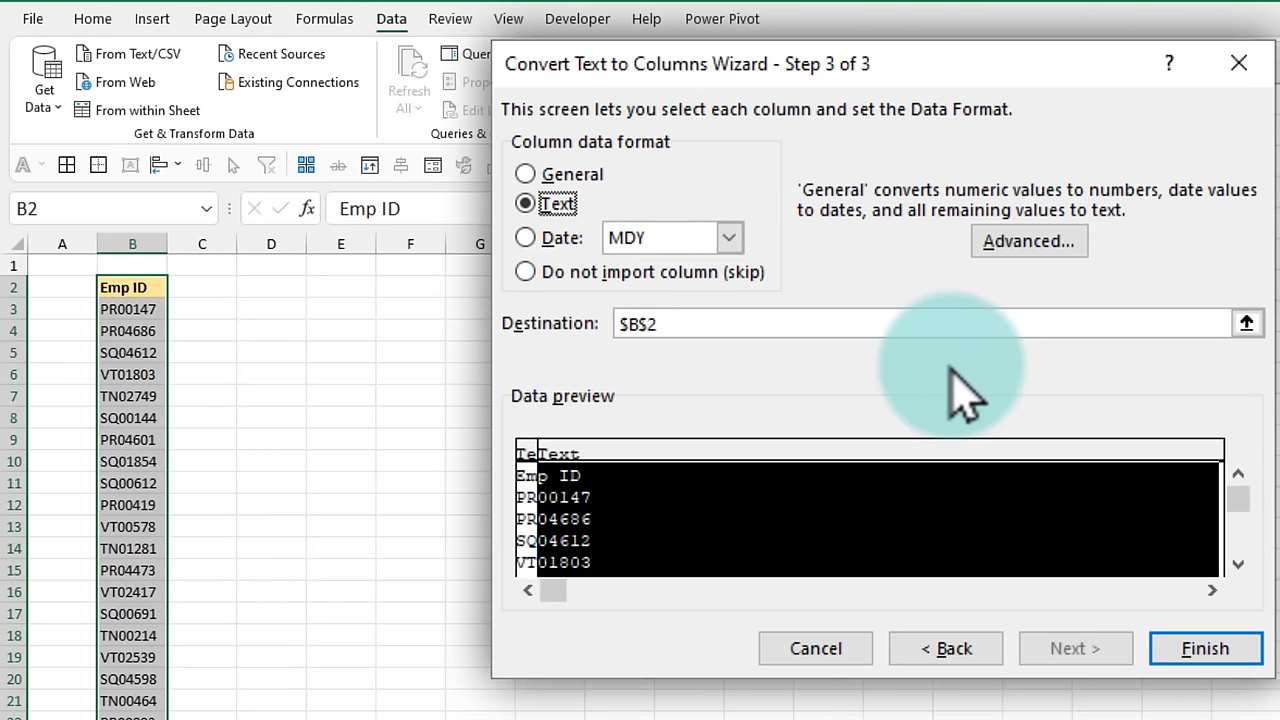
left_click(1203, 652)
left_click(404, 330)
left_click_drag(132, 310, 140, 718)
left_click_drag(202, 309, 205, 712)
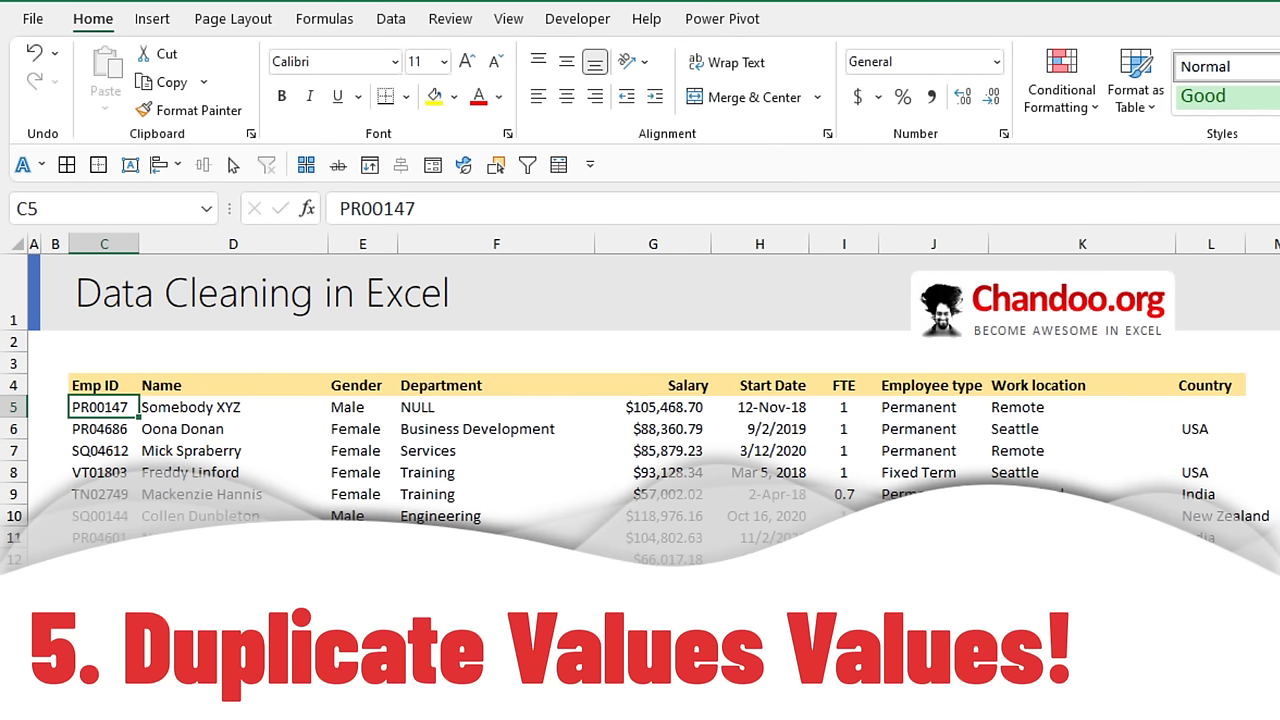
Step: Add filters to the employee table's header row and sort the table by Name from A to Z
left_click(191, 385)
key("ctrl+shift+l")
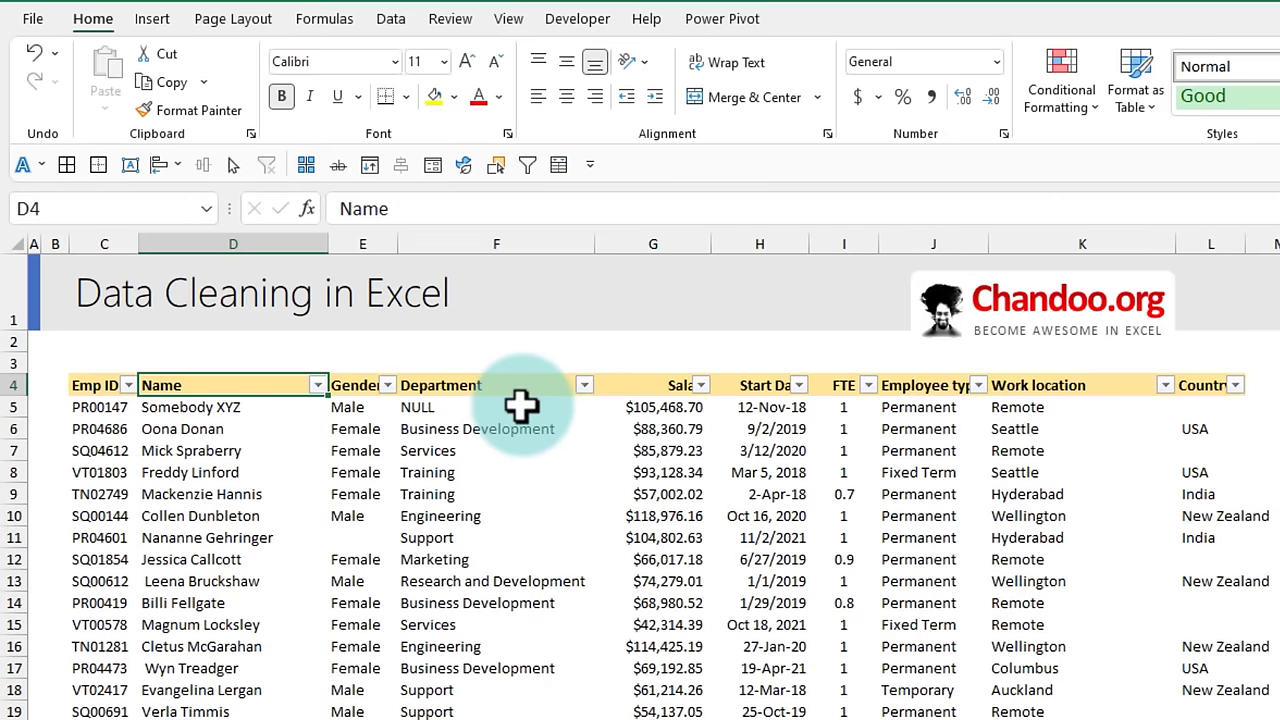
left_click(317, 385)
key("Escape")
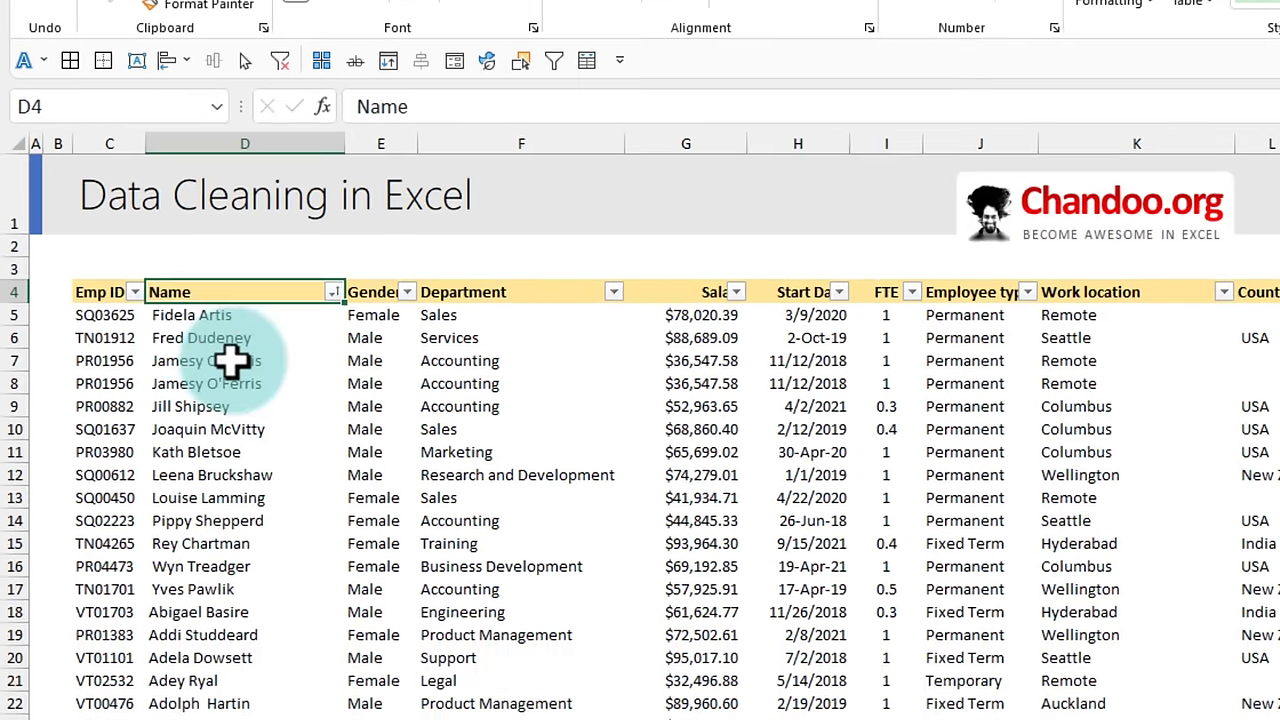
left_click_drag(220, 450, 224, 472)
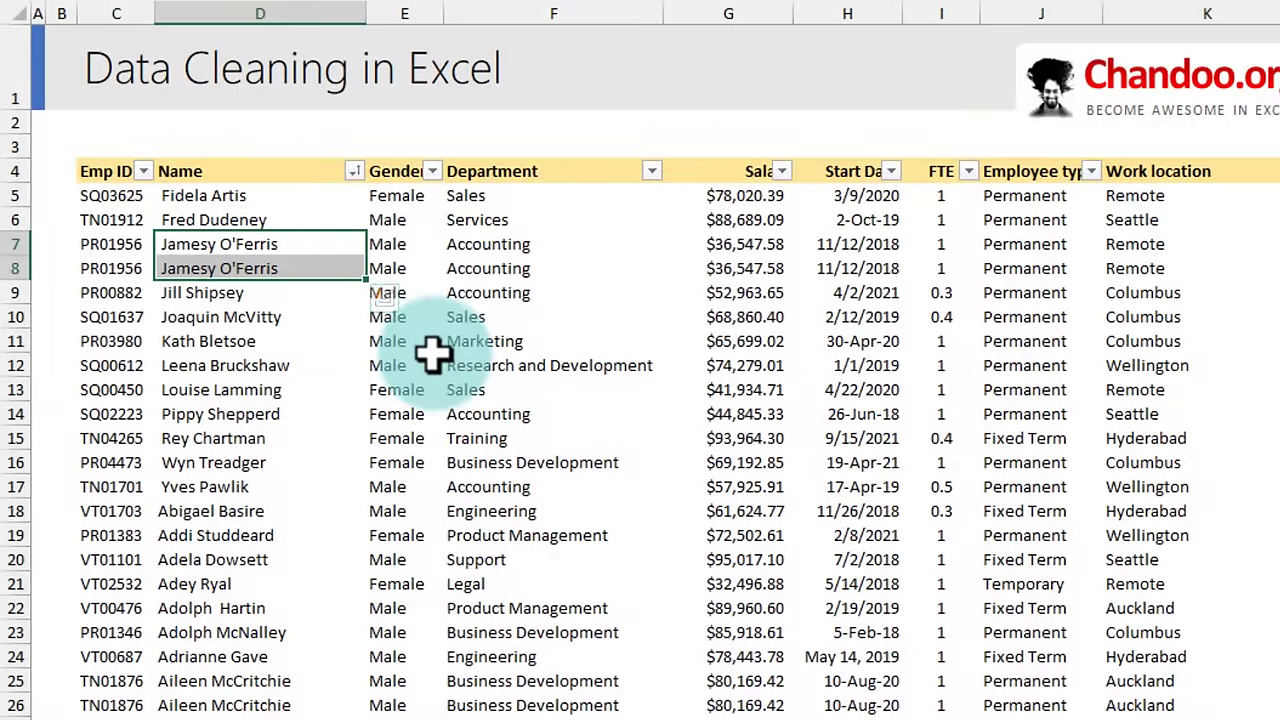
left_click_drag(262, 680, 272, 700)
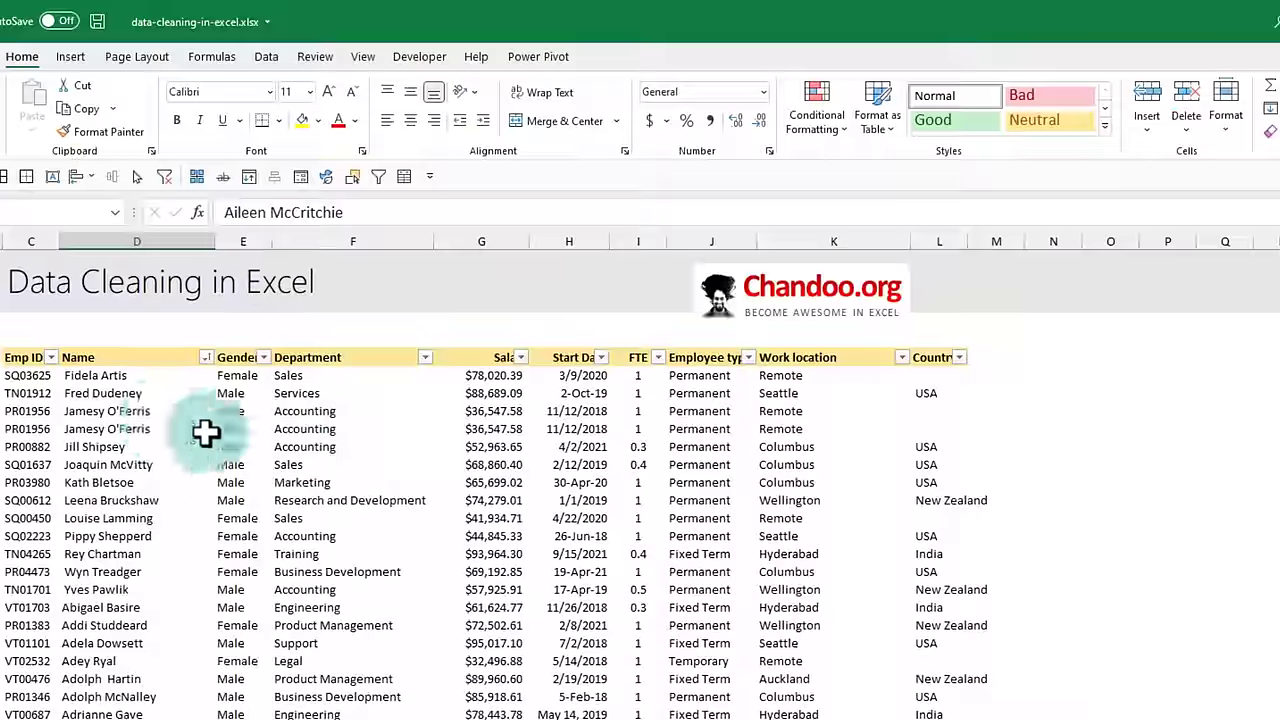
Step: Remove duplicate rows from the employee table, comparing only the Emp ID column
left_click(257, 245)
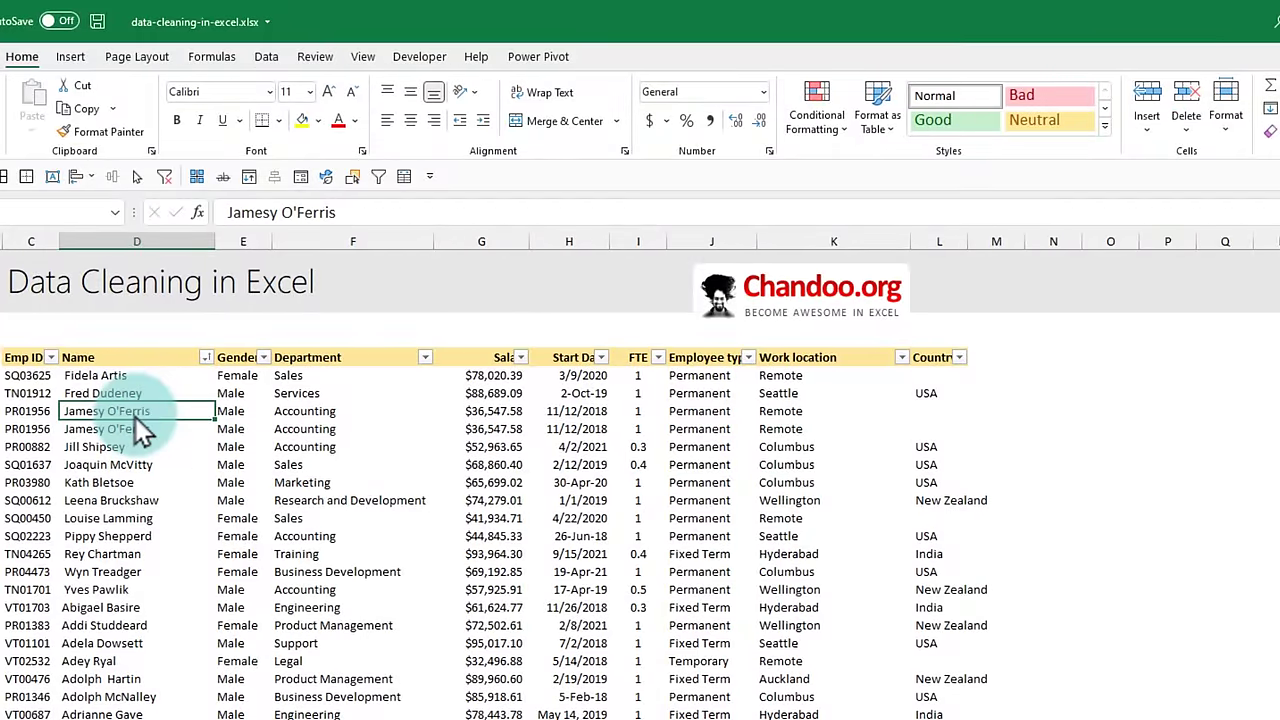
left_click(266, 56)
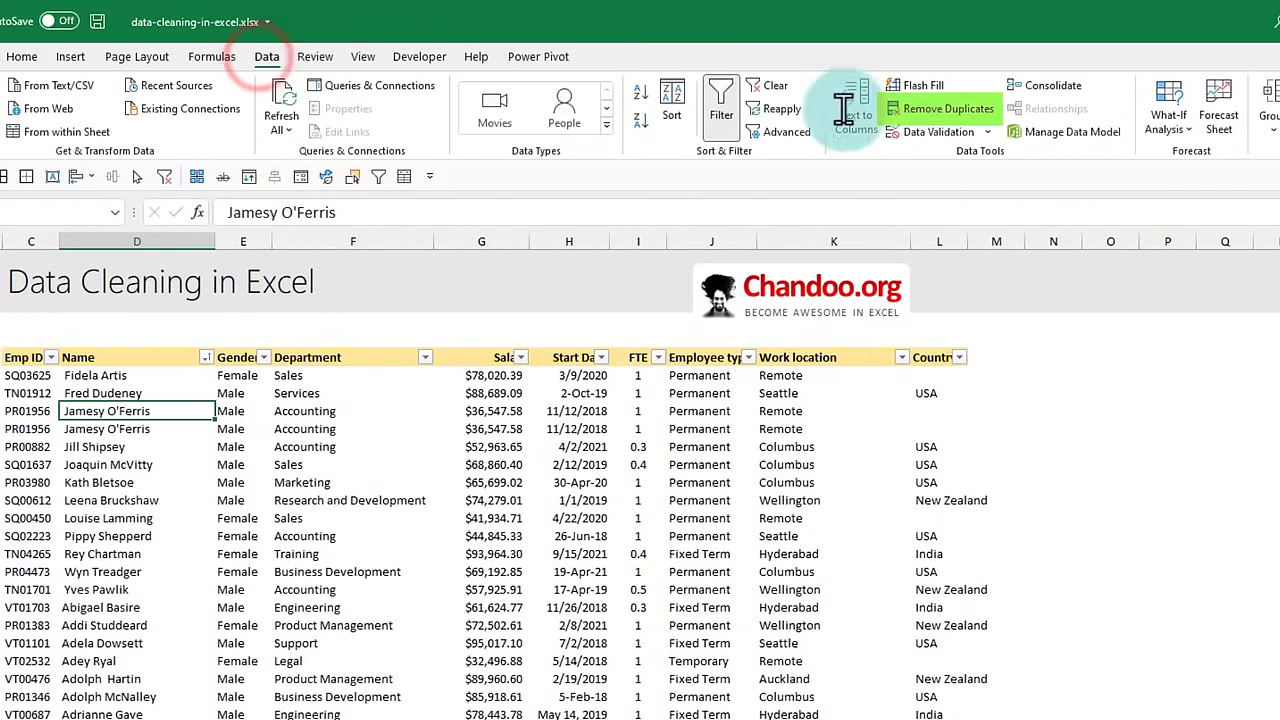
left_click(959, 120)
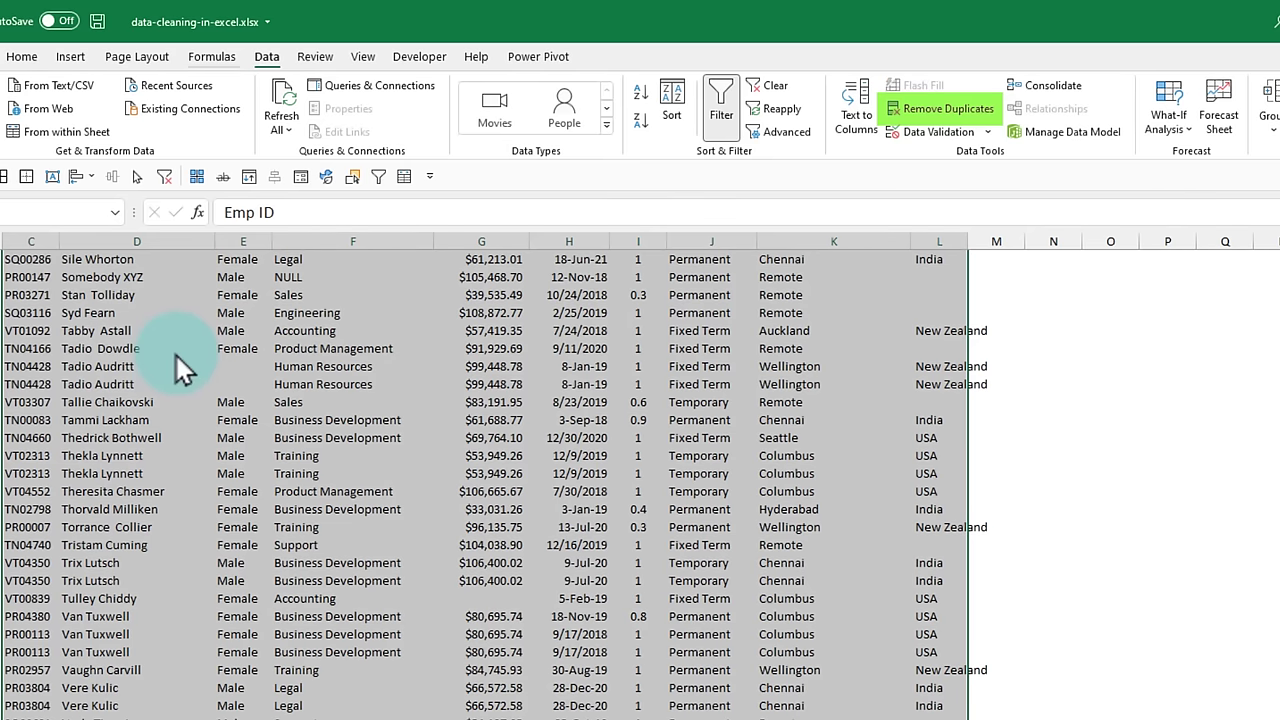
left_click(935, 112)
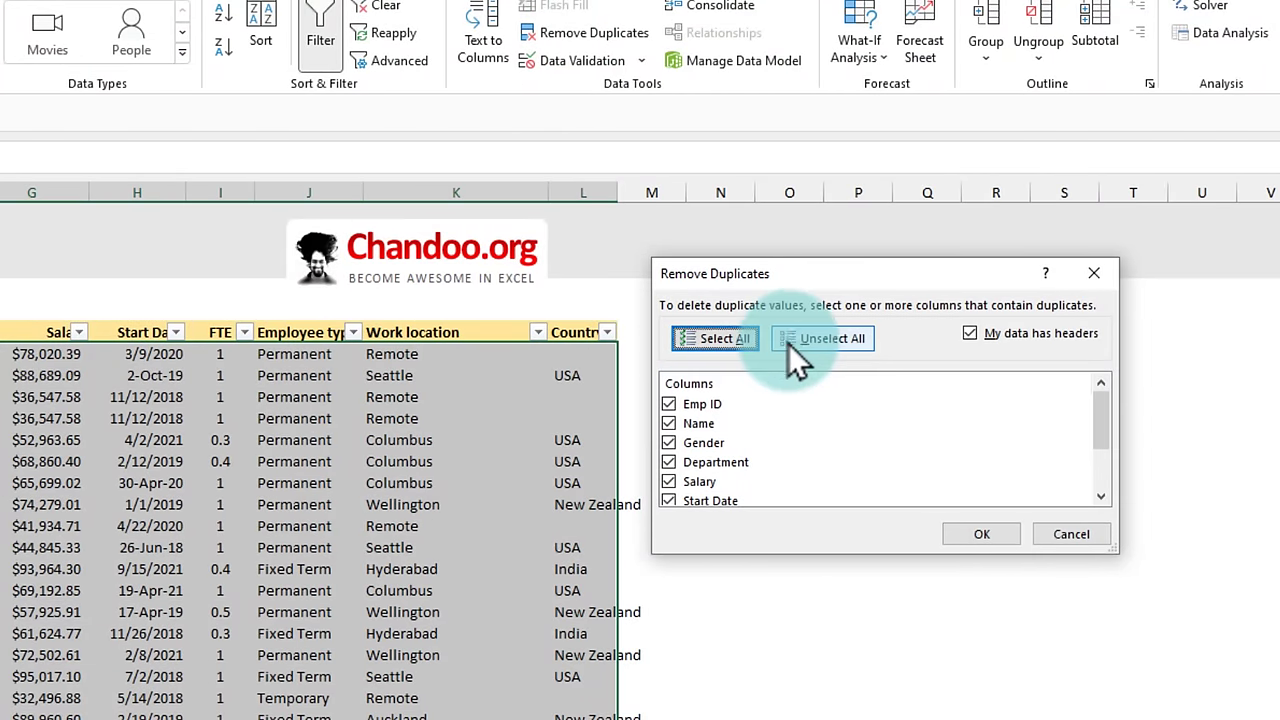
left_click(788, 343)
left_click(693, 425)
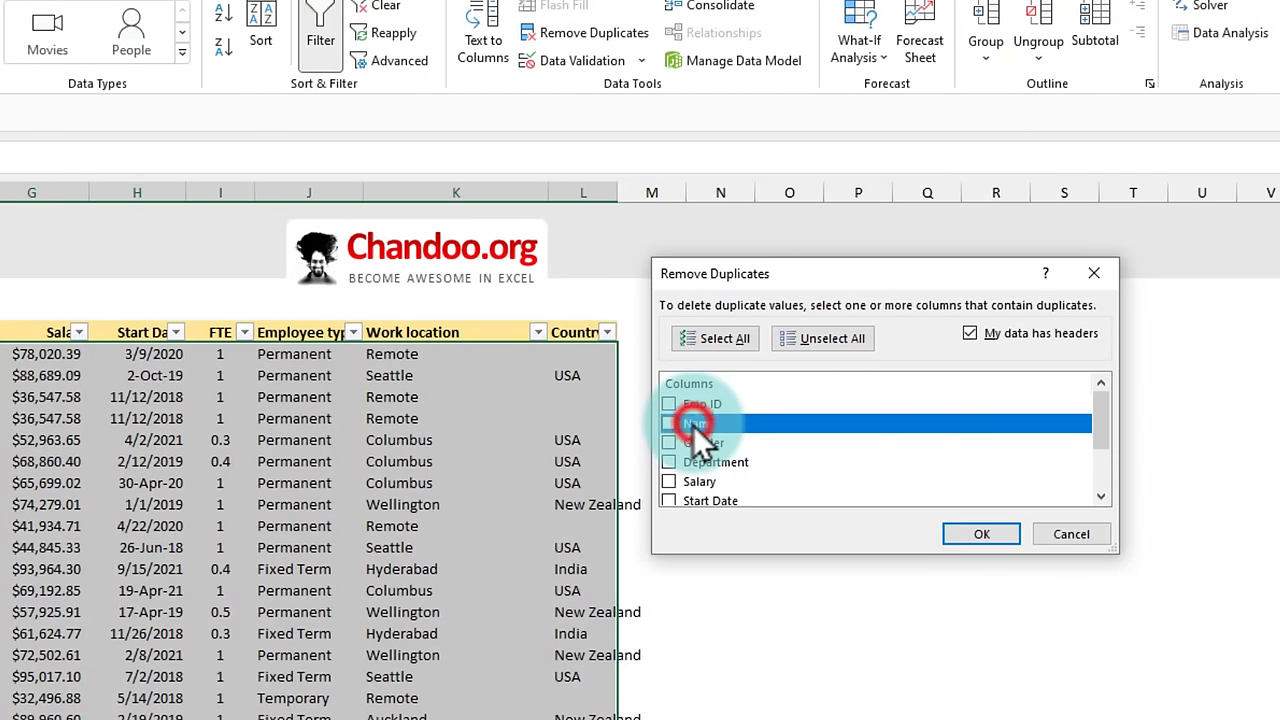
left_click(669, 428)
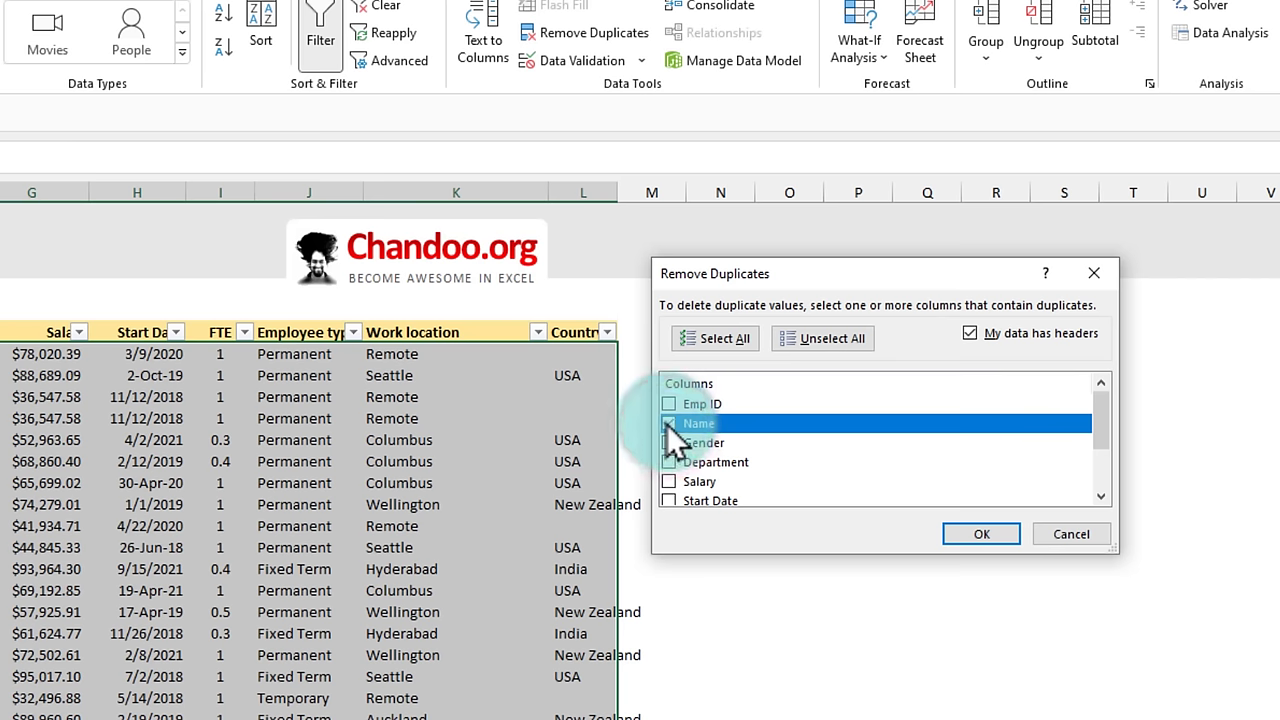
left_click(666, 404)
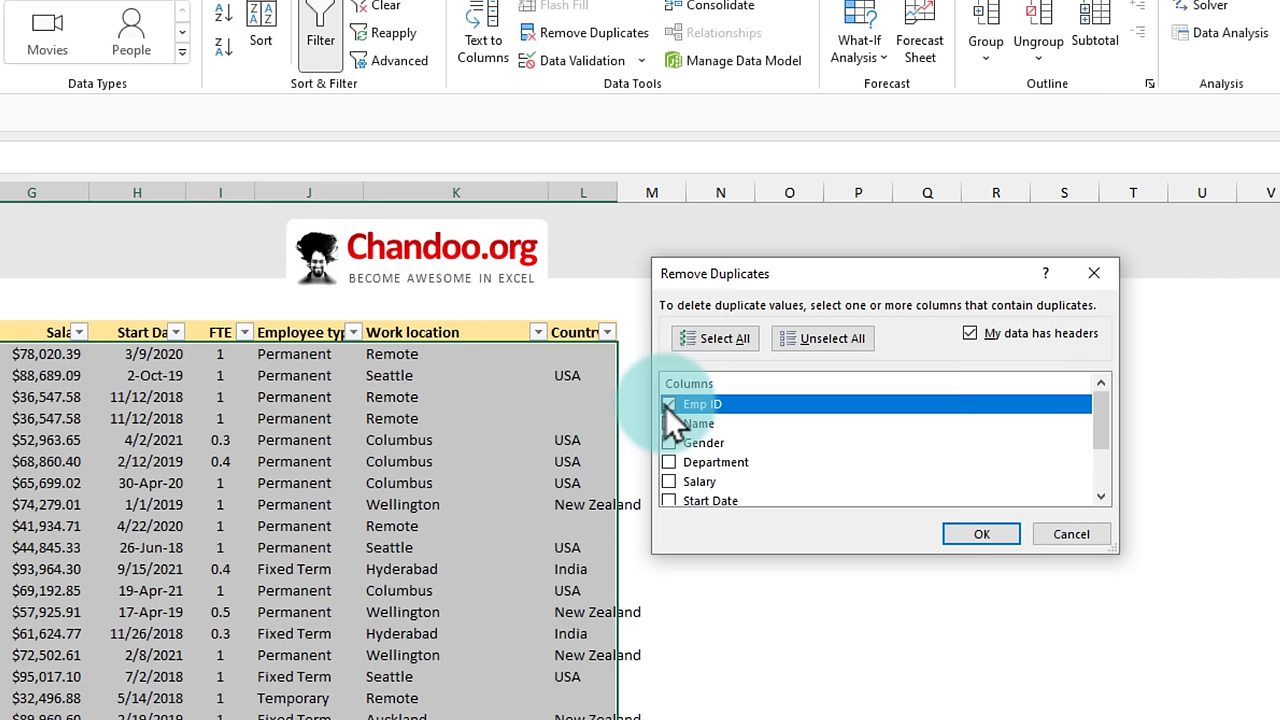
left_click(962, 536)
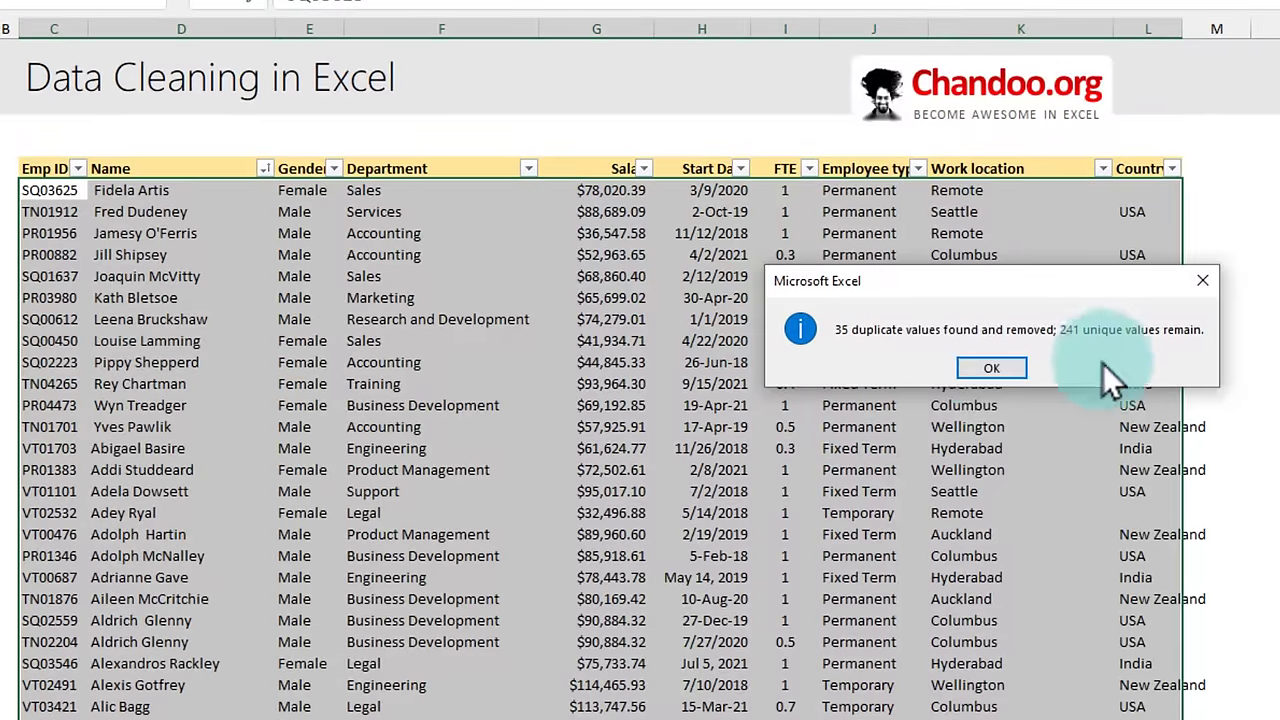
left_click(426, 531)
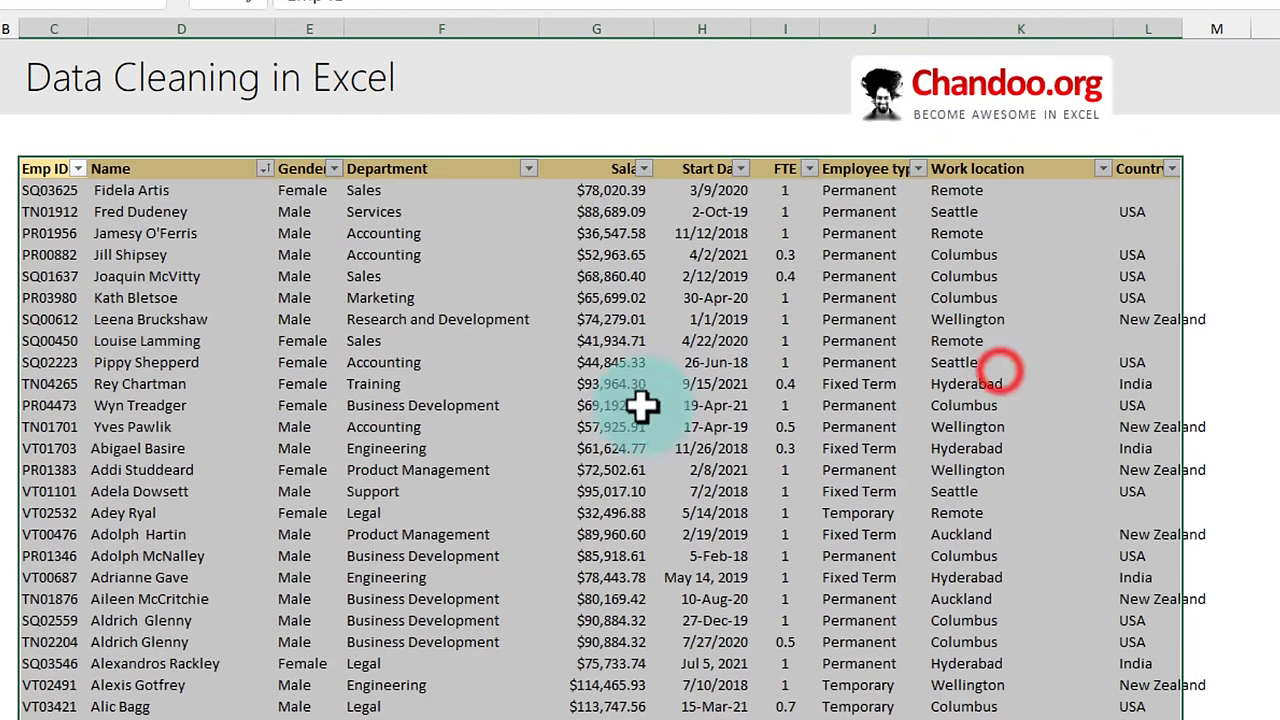
scroll(597, 410, "down", 8)
scroll(597, 410, "down", 20)
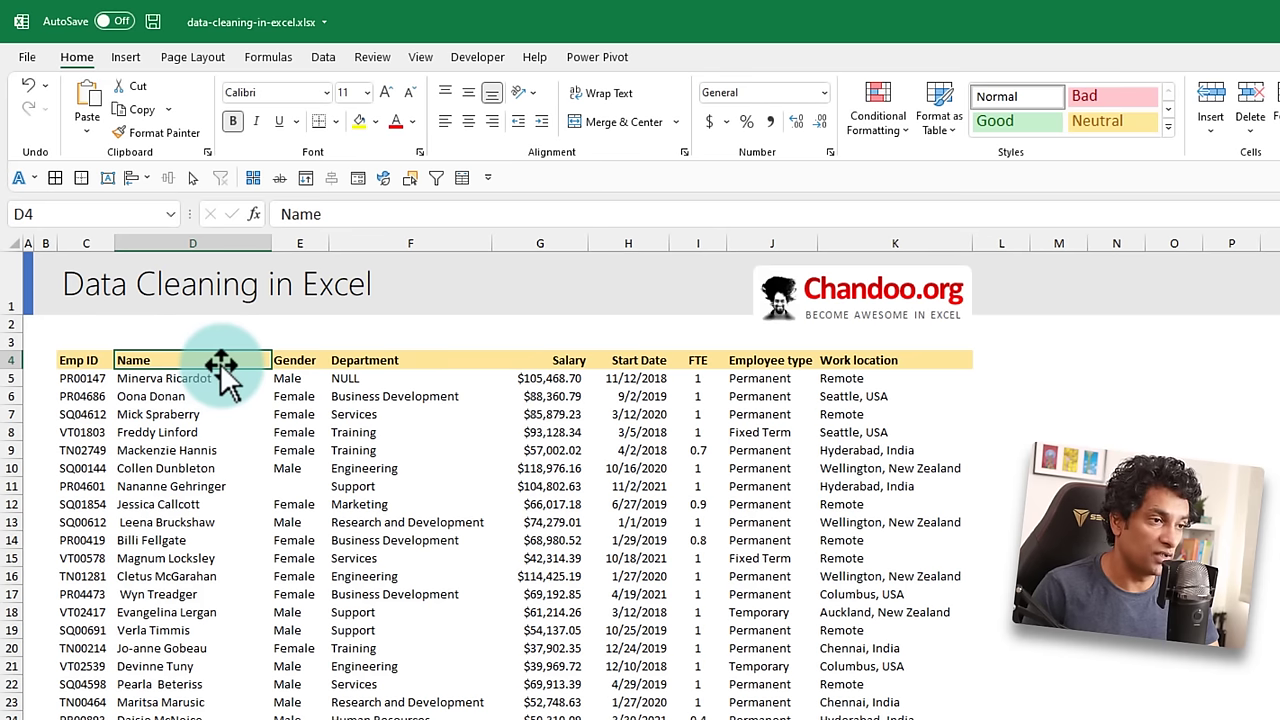
Step: Review the list of text functions and examine the name in cell D13 for extra spaces
left_click(268, 57)
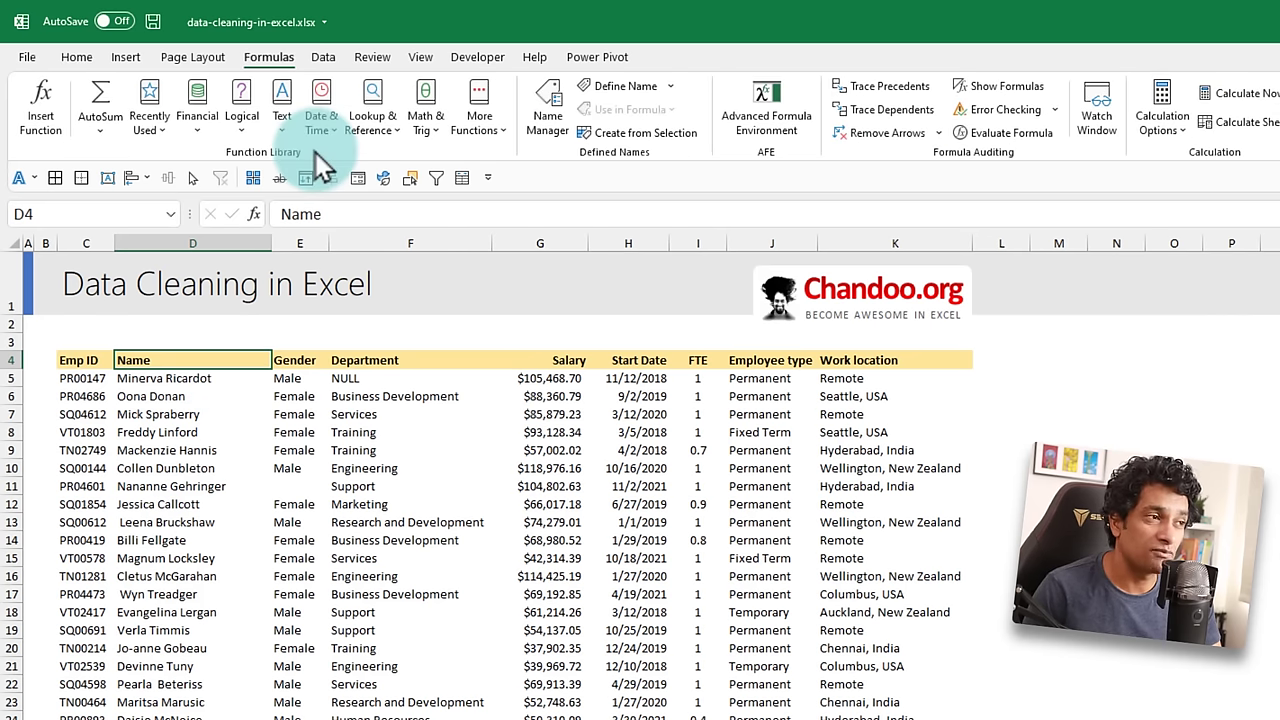
left_click(278, 130)
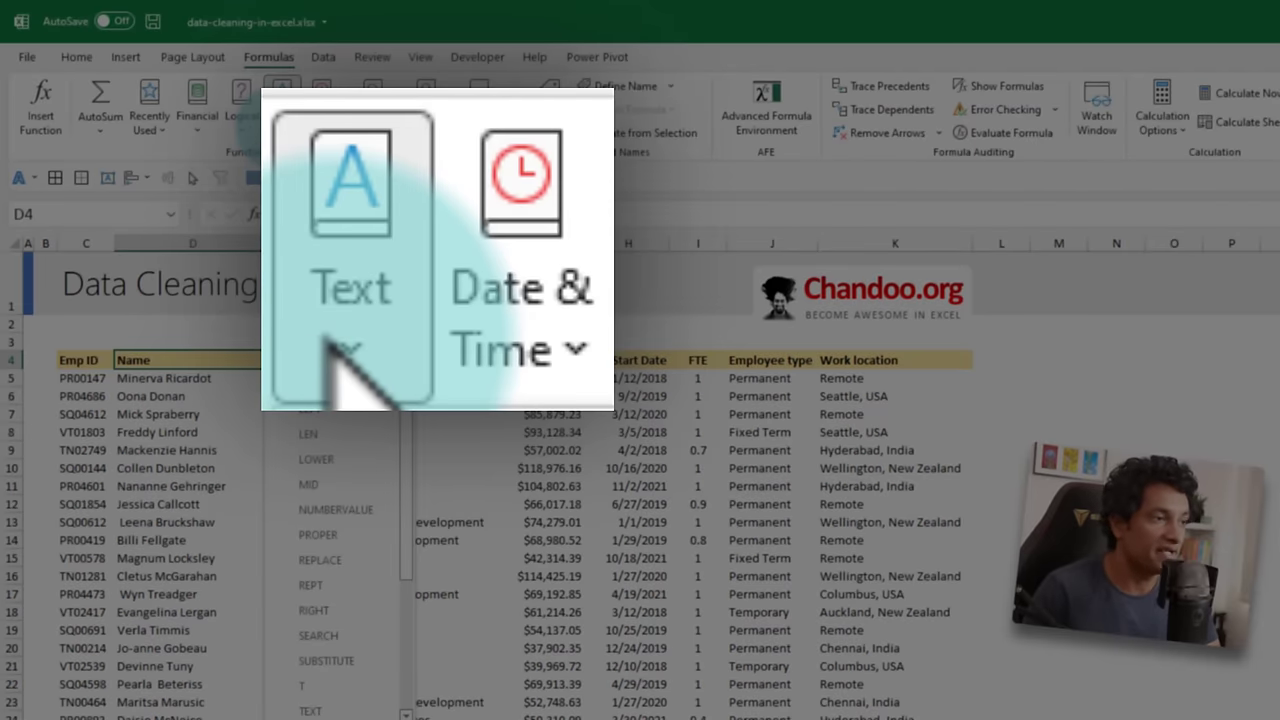
left_click(278, 128)
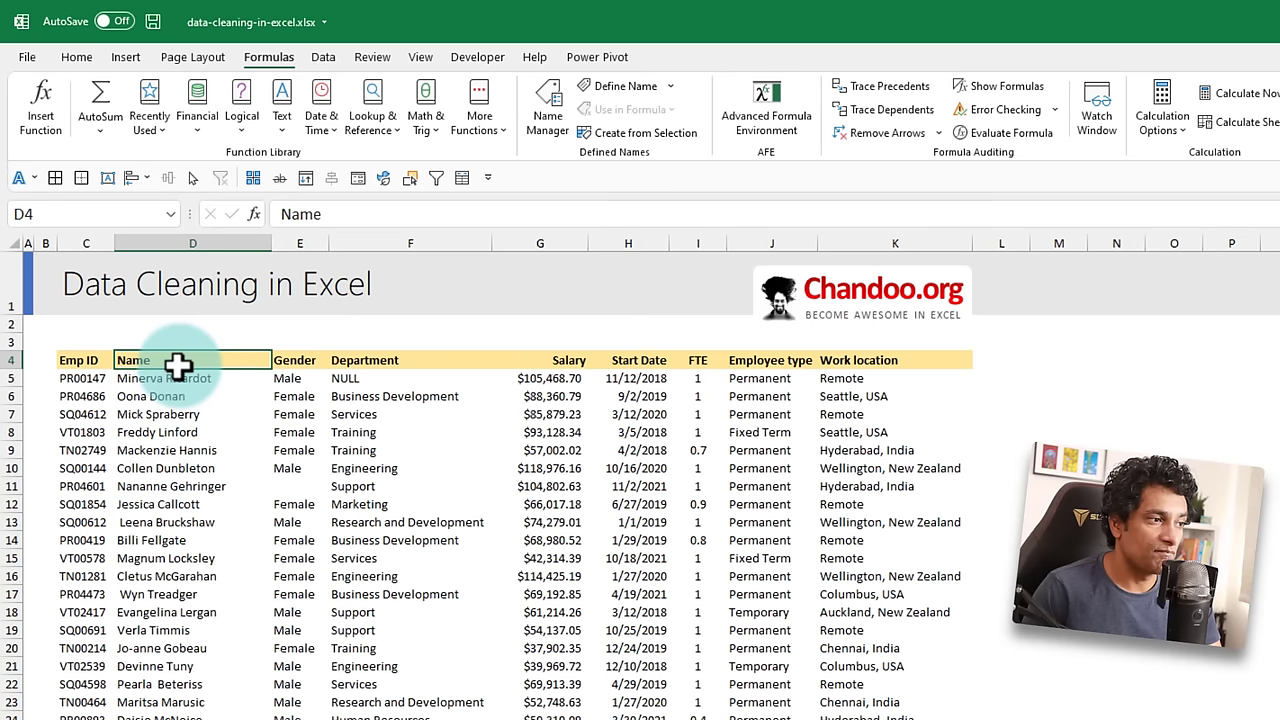
left_click(124, 520)
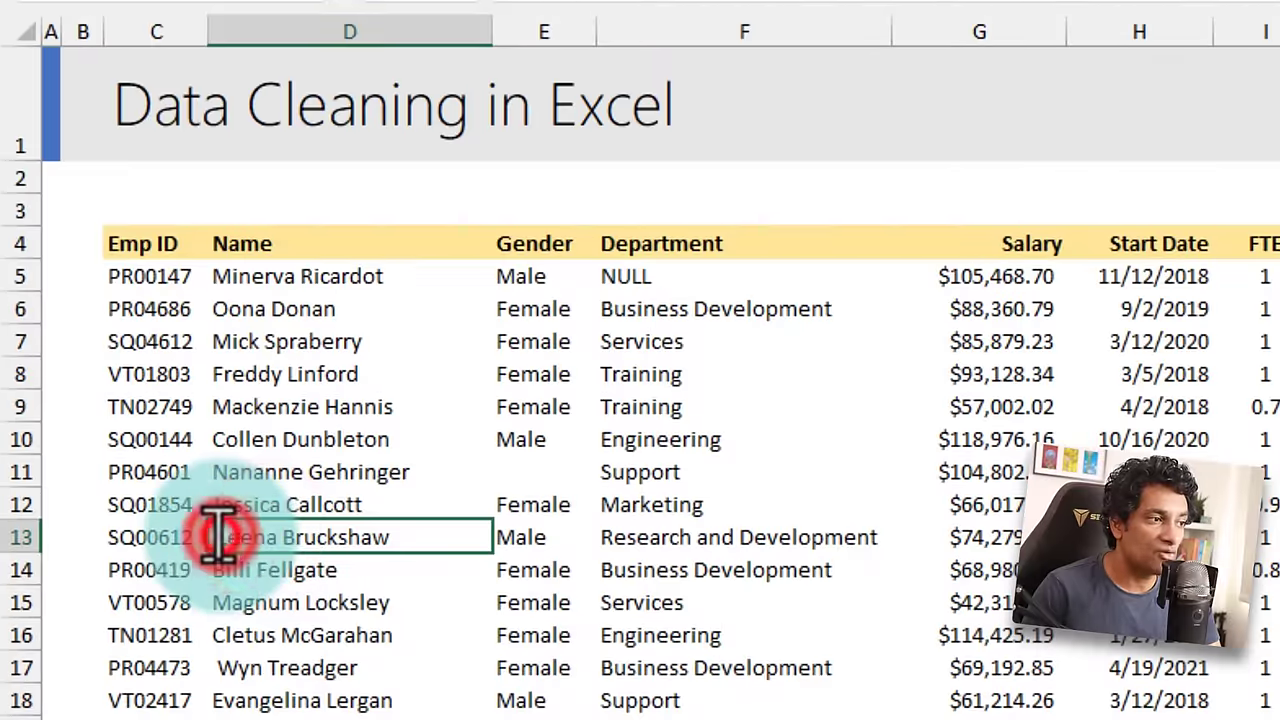
double_click(217, 531)
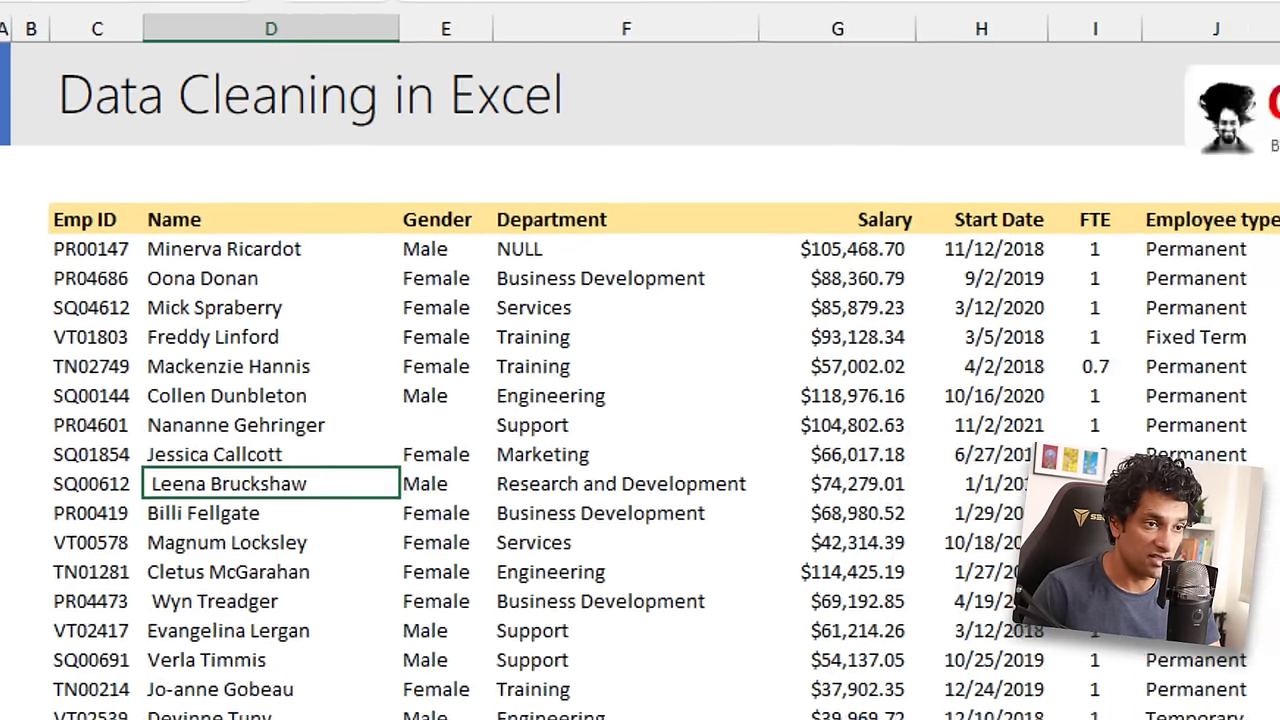
Step: Enter the header "Clean Name" in cell L4, beside the Work location header
left_click(1108, 168)
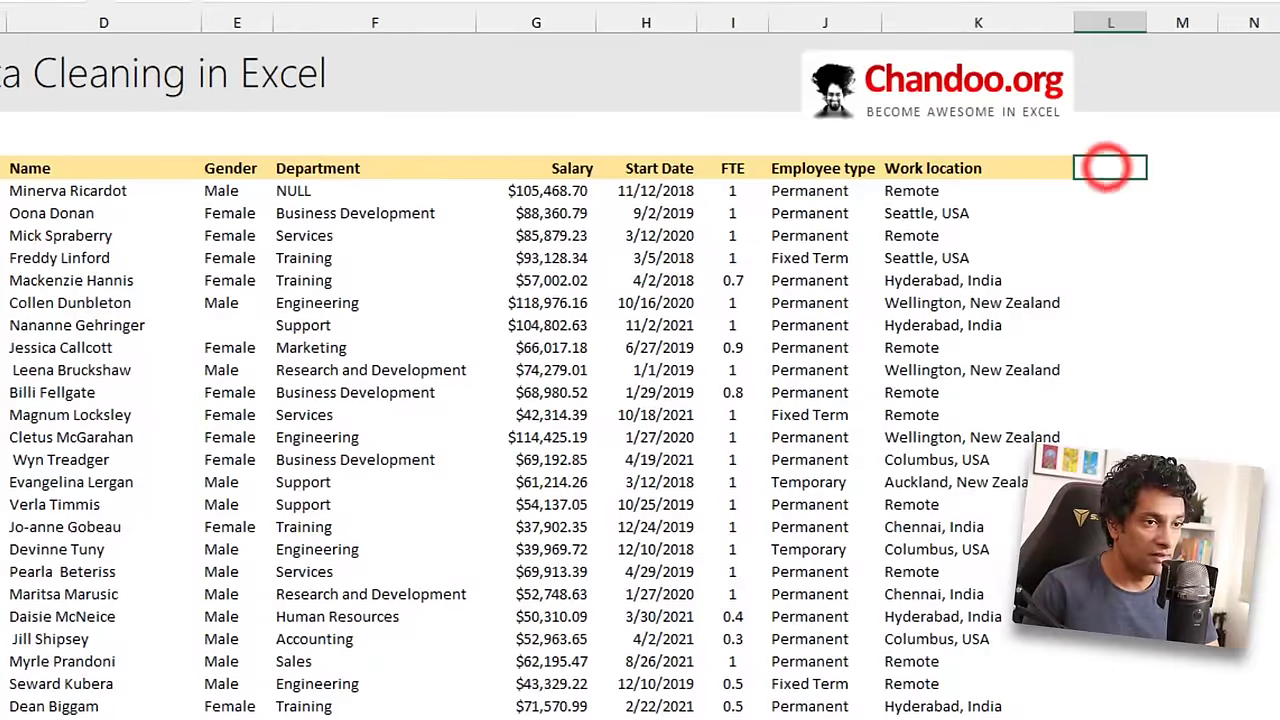
type("Clean")
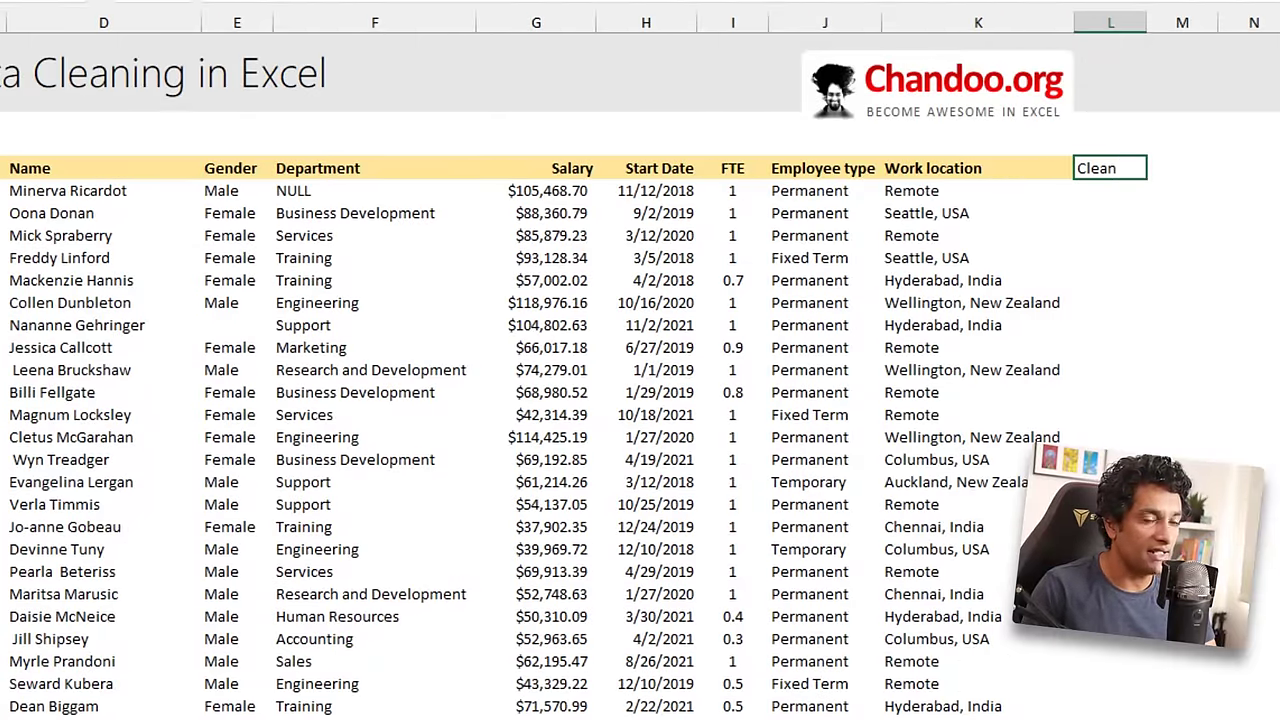
type(" Name")
key("Return")
Step: Enter =TRIM(D5) in cell L5 and fill the formula down the Clean Name column
type("=tr")
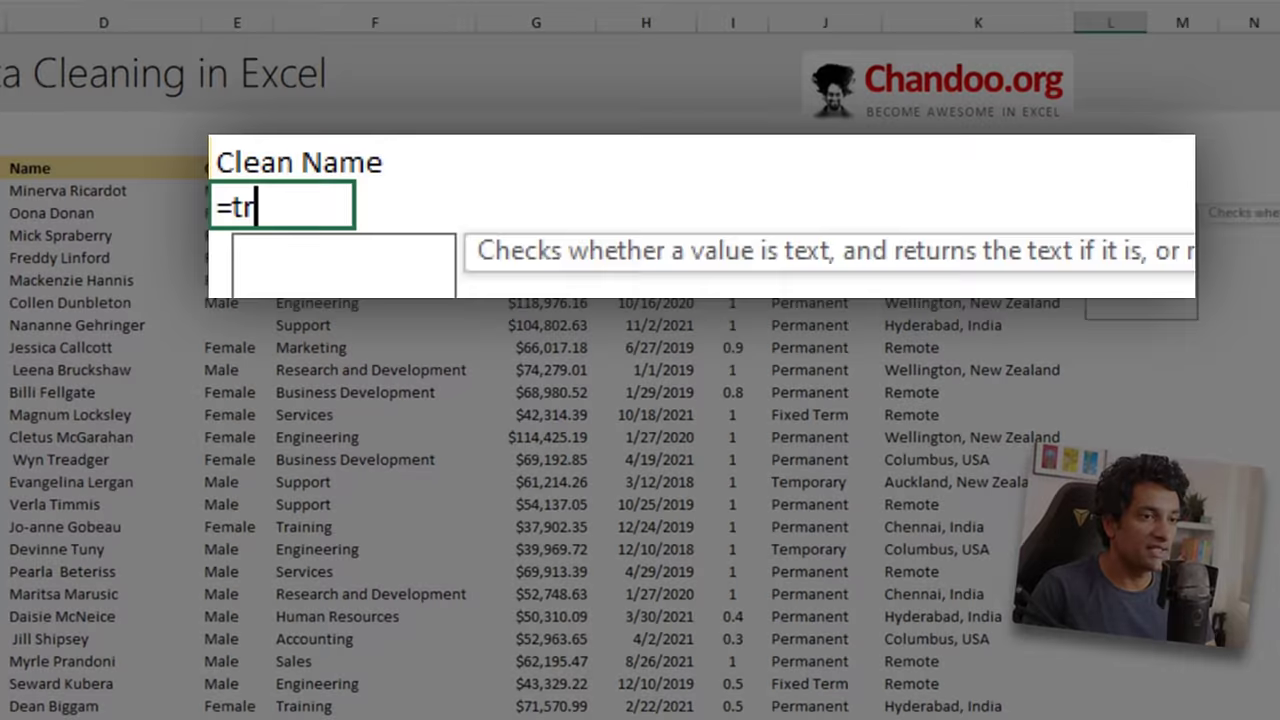
type("im")
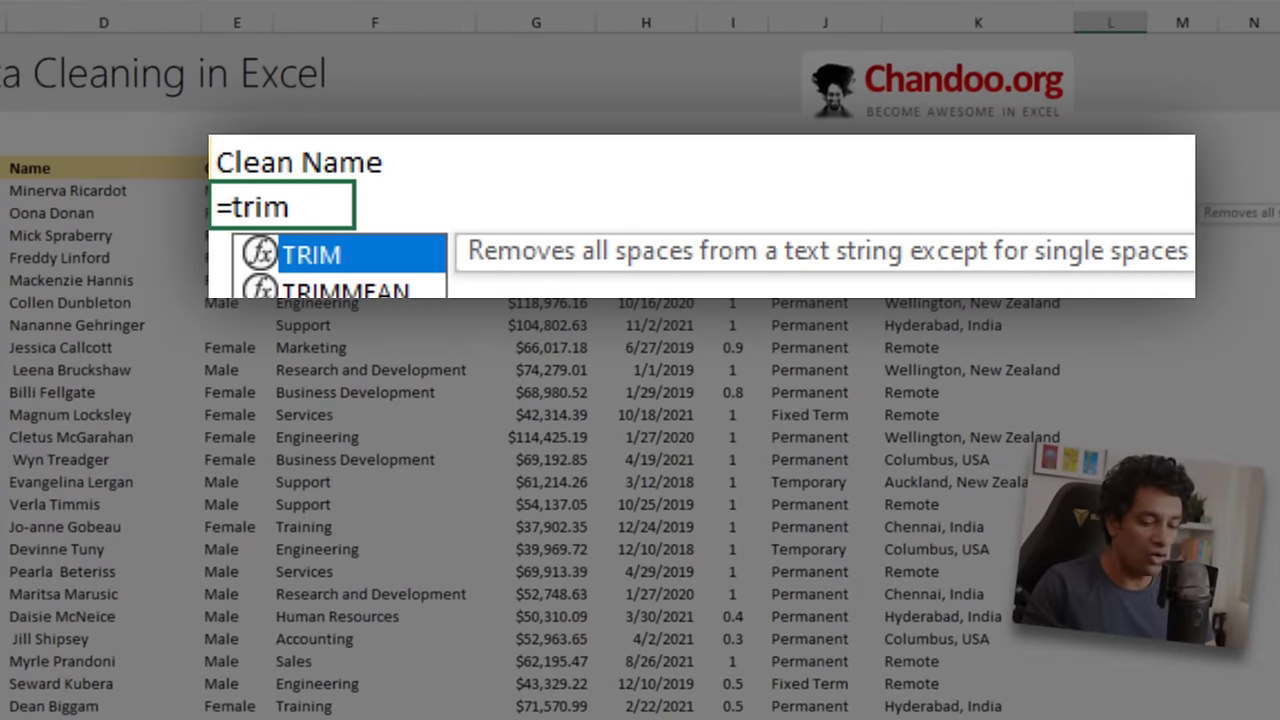
type("(")
left_click(63, 192)
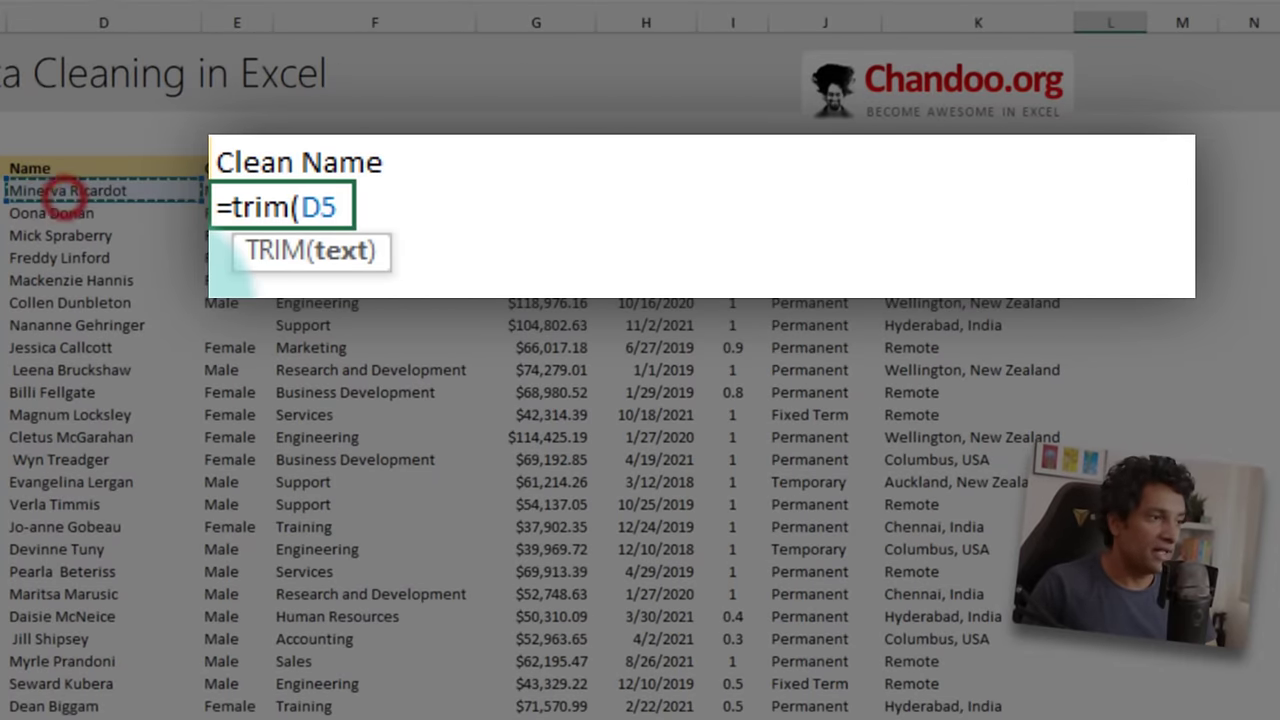
type(")")
key("Return")
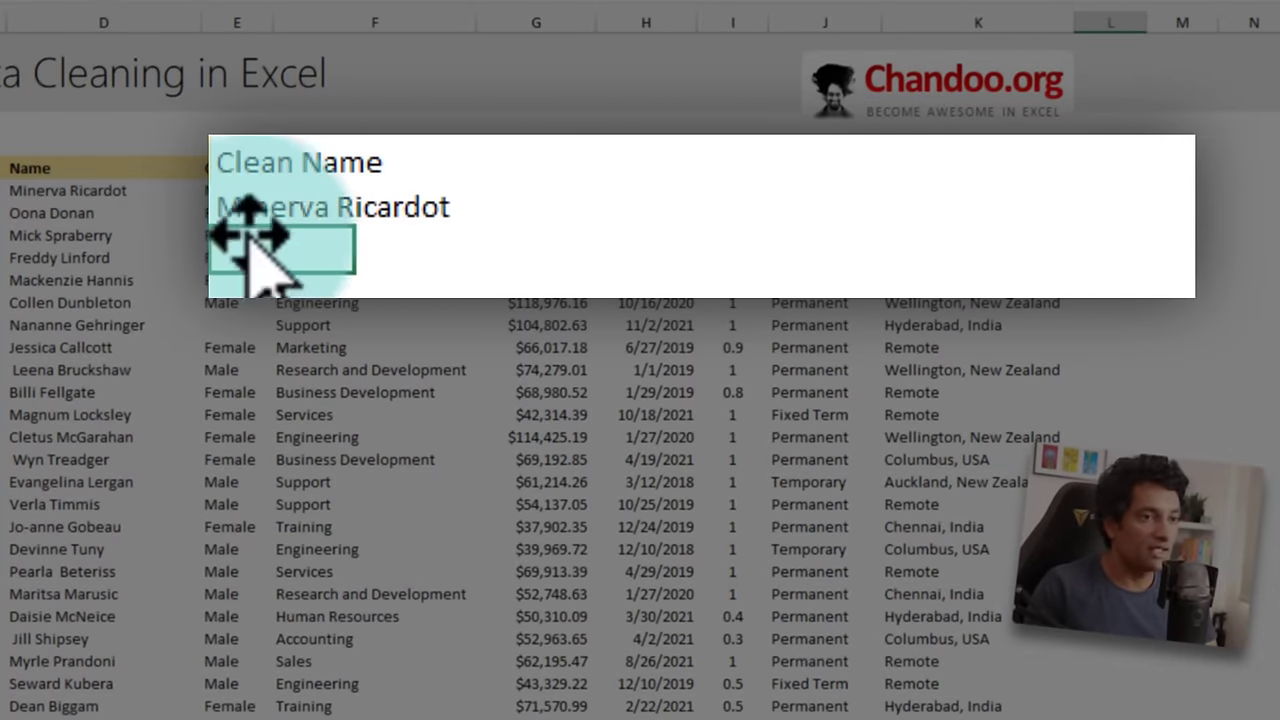
left_click(282, 205)
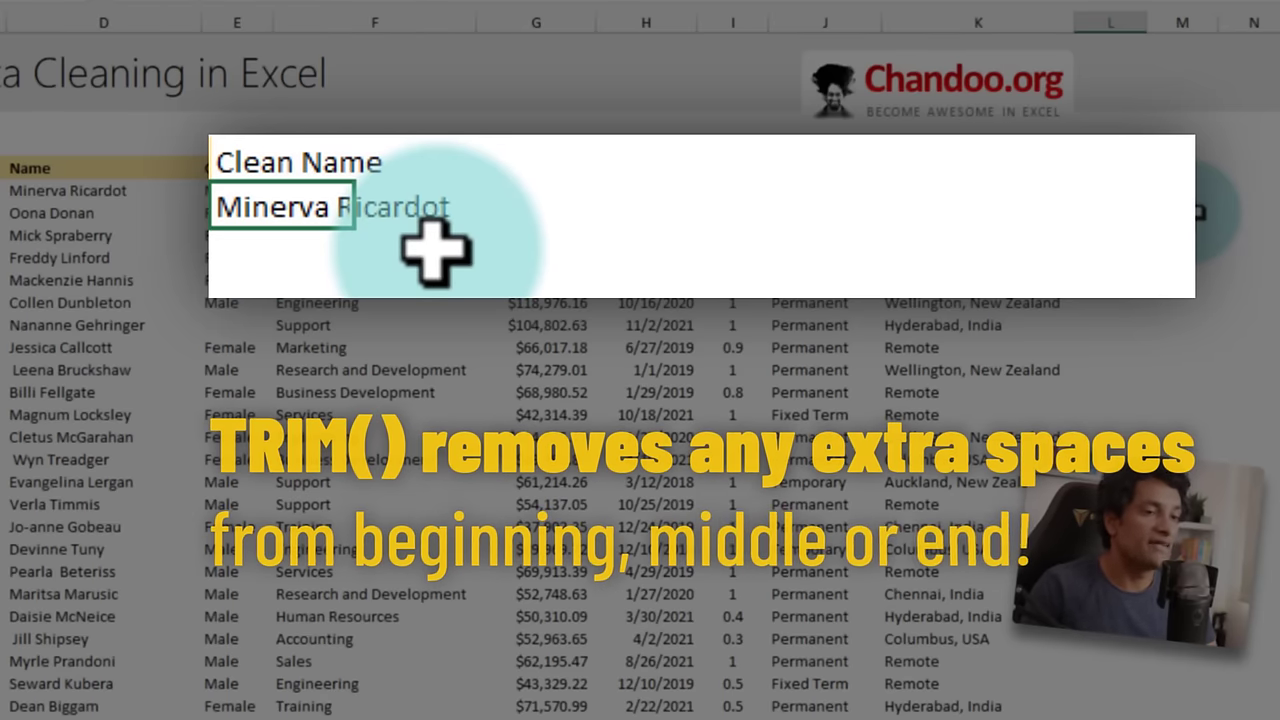
double_click(1140, 204)
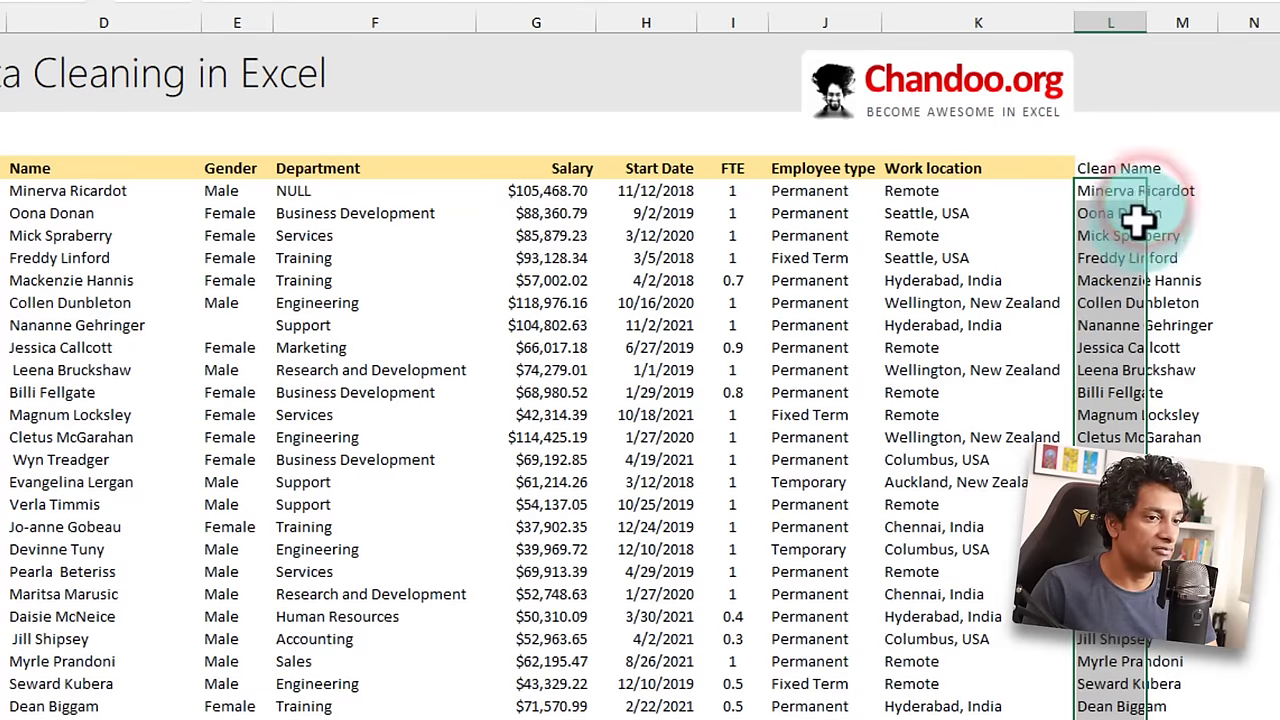
Step: Examine the formula in cell L13 of the Clean Name column
left_click(1110, 370)
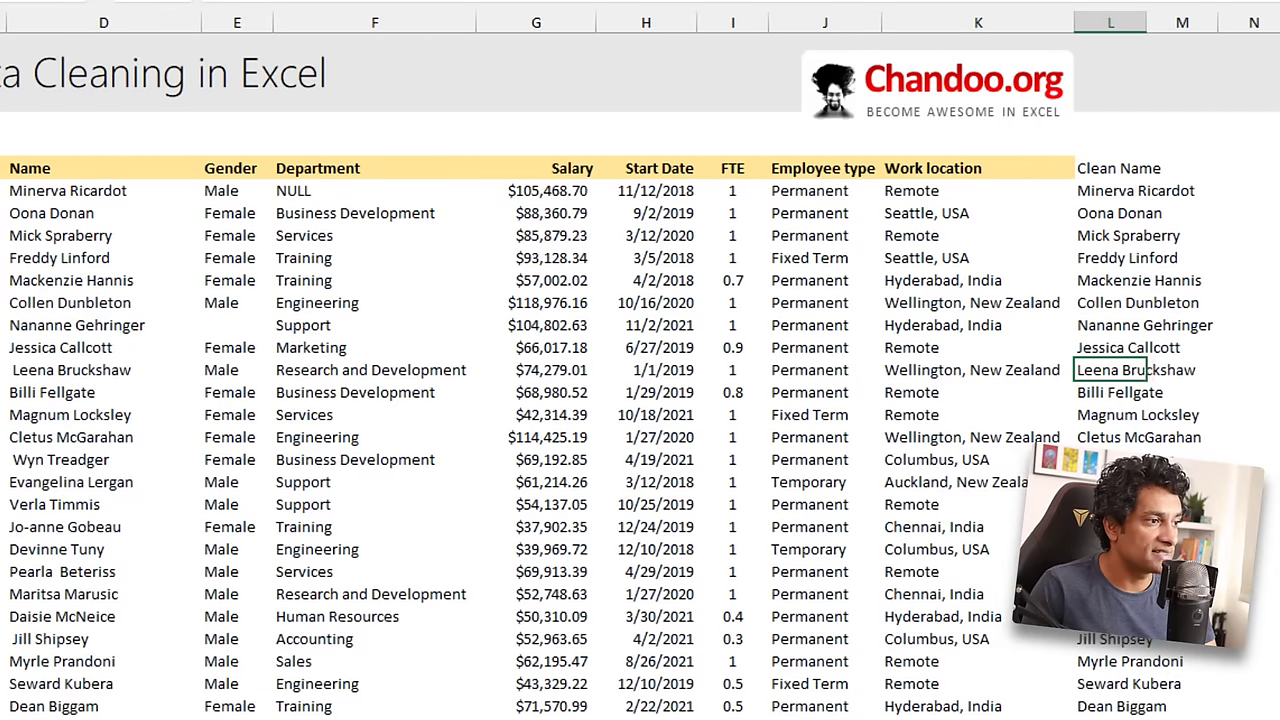
key("F2")
key("Escape")
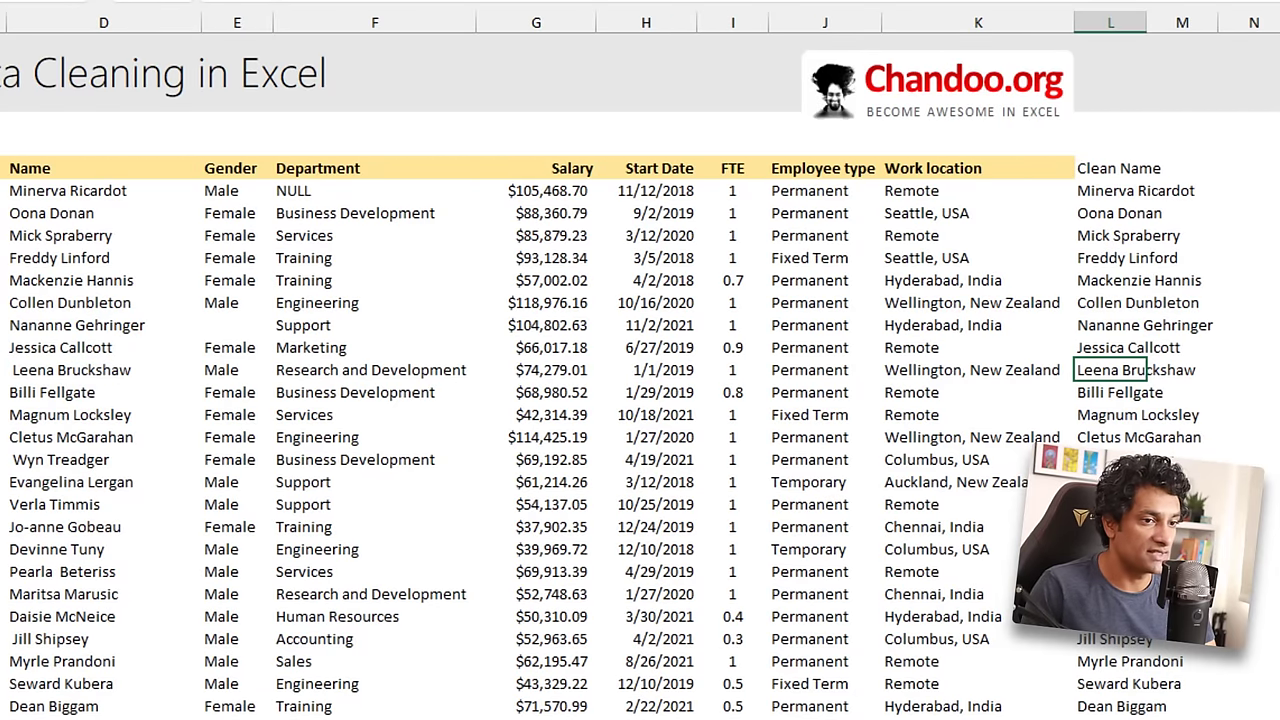
Step: Examine the FTE values in column I that distinguish full-time from part-time employees
left_click(1116, 190)
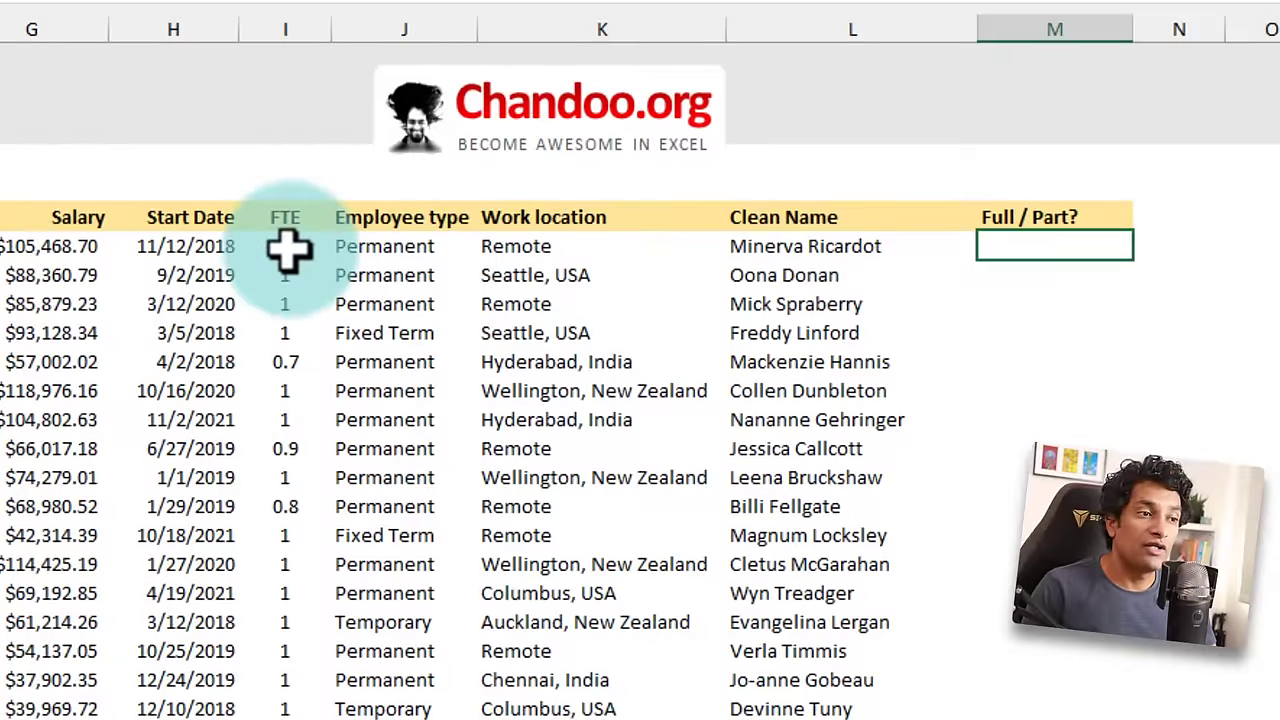
left_click(288, 248)
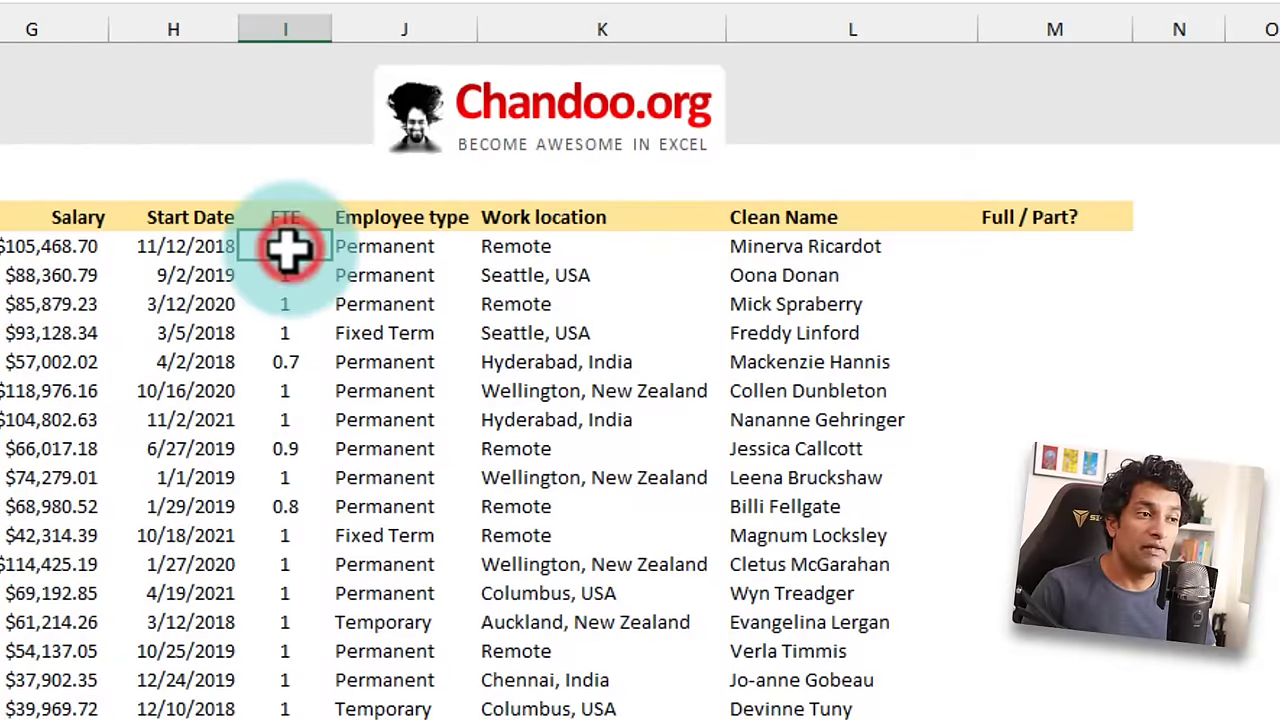
left_click(292, 362)
type("0.7")
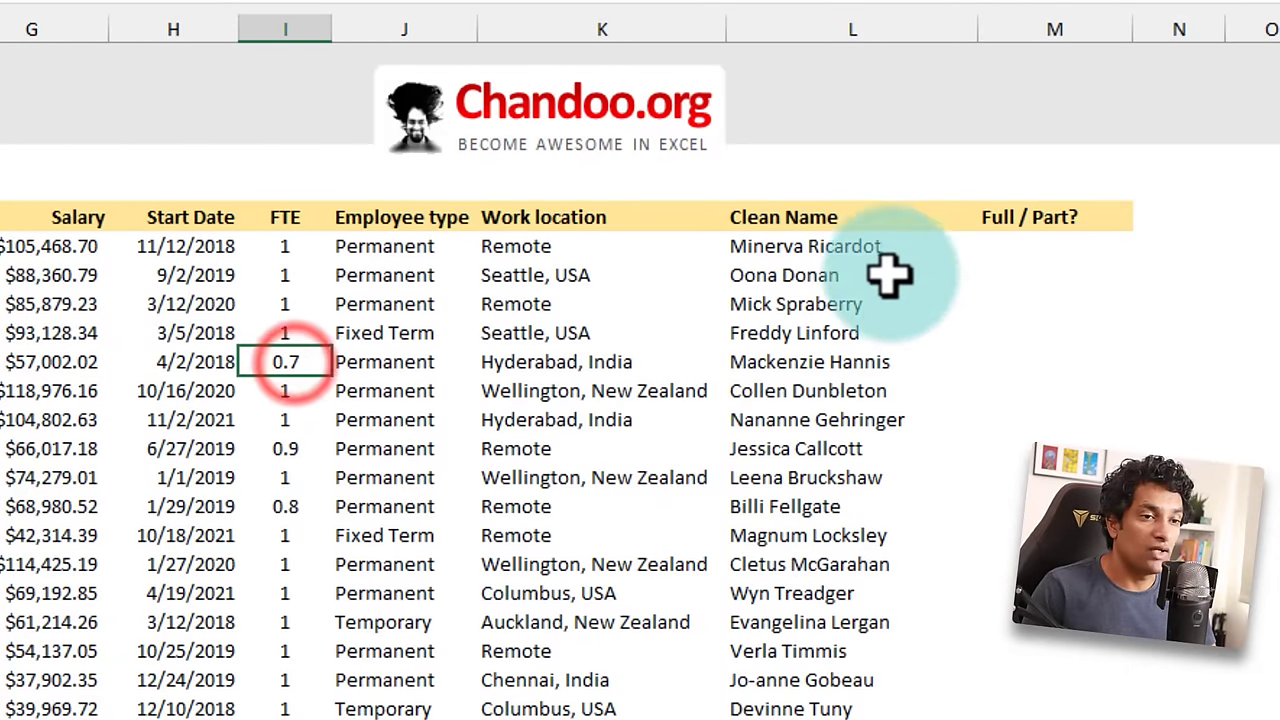
left_click(1040, 248)
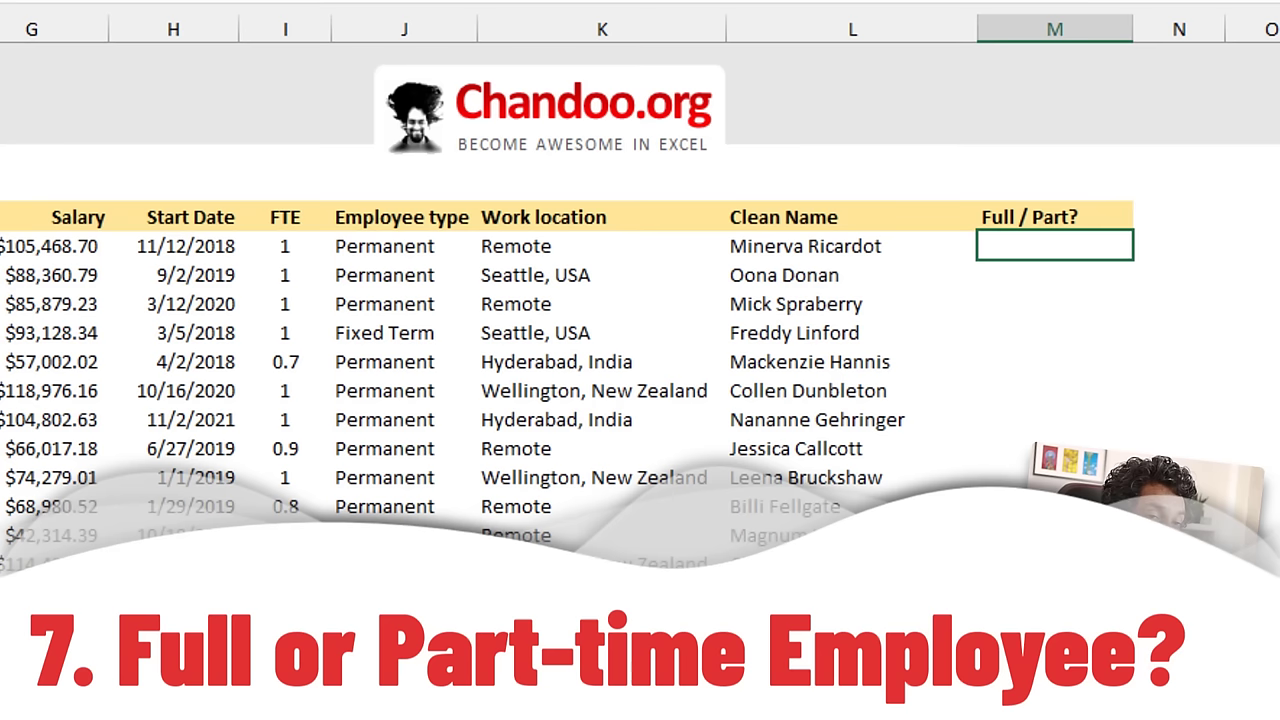
left_click(288, 246)
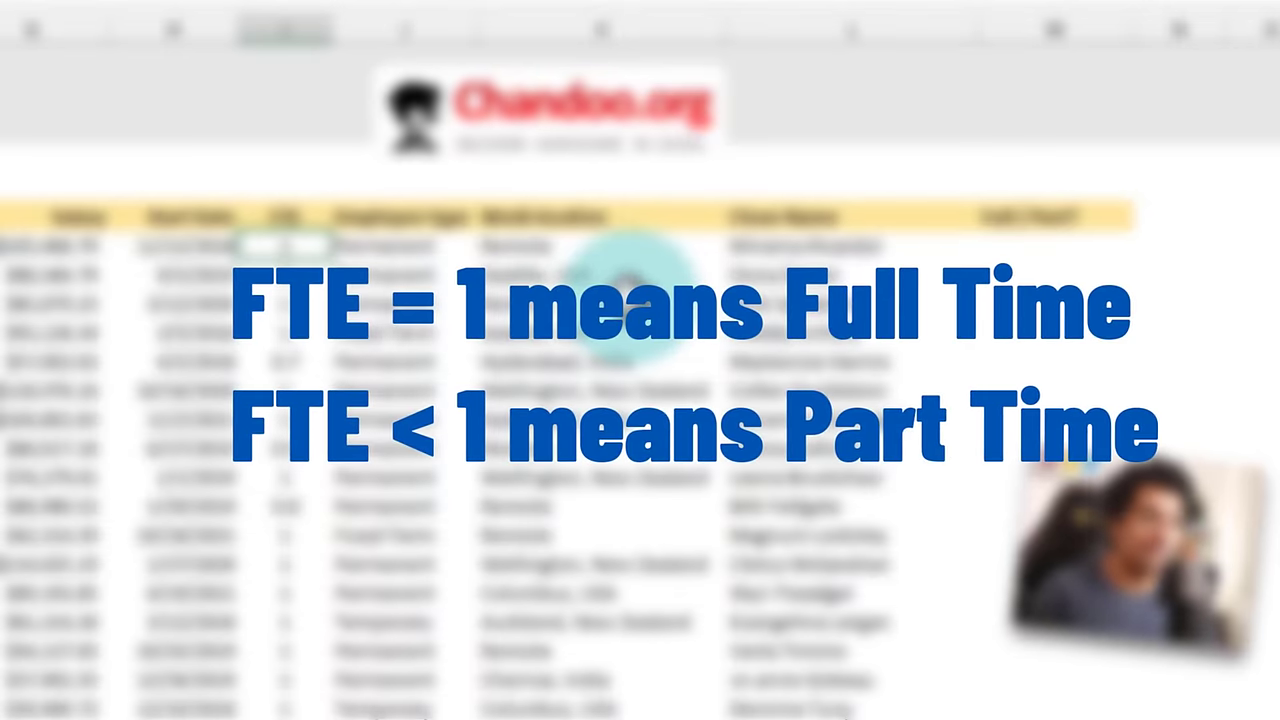
Step: Enter =IF(I5<1,"Part time","Full time") in cell M5 and fill the formula down the Full / Part? column
left_click(988, 244)
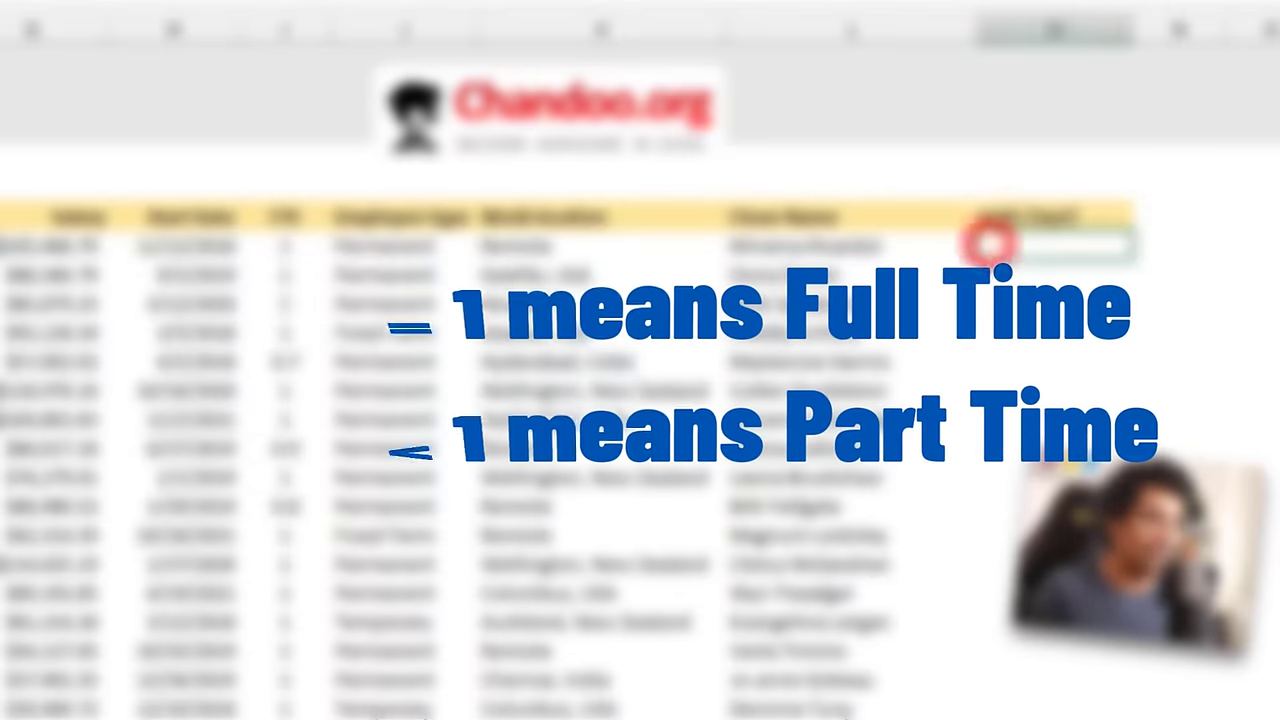
type("=")
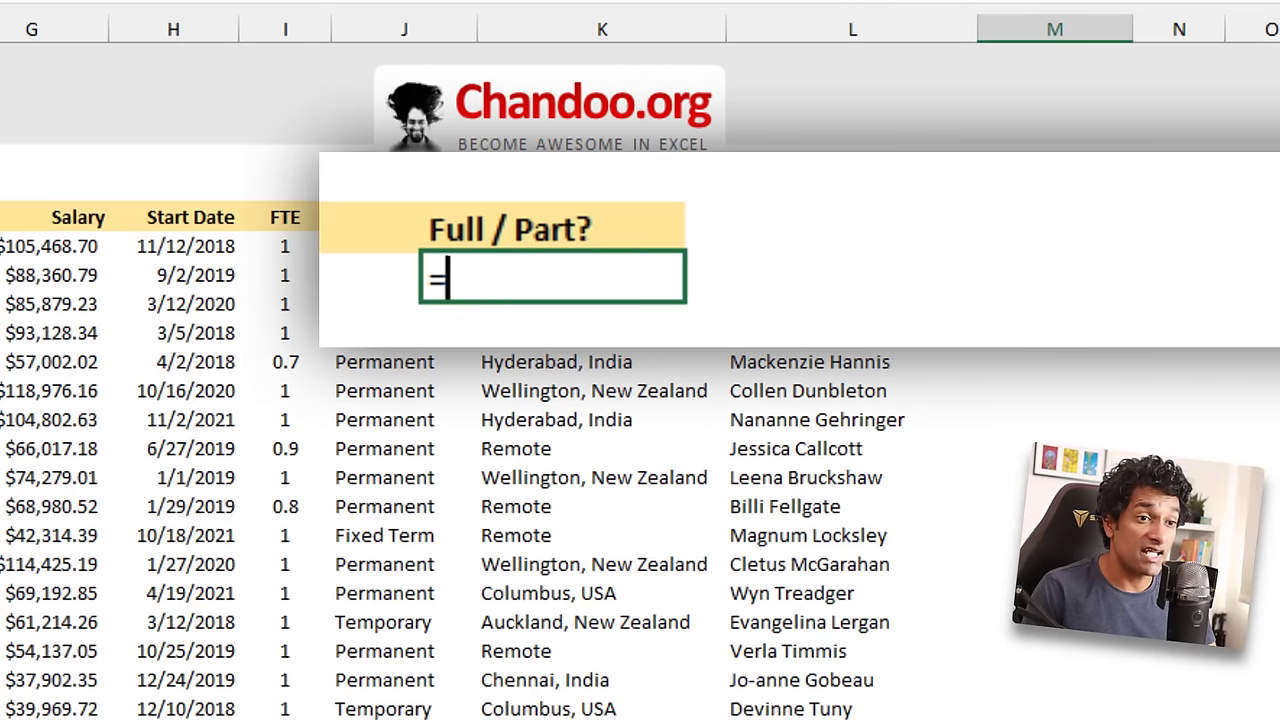
type("if")
key("Tab")
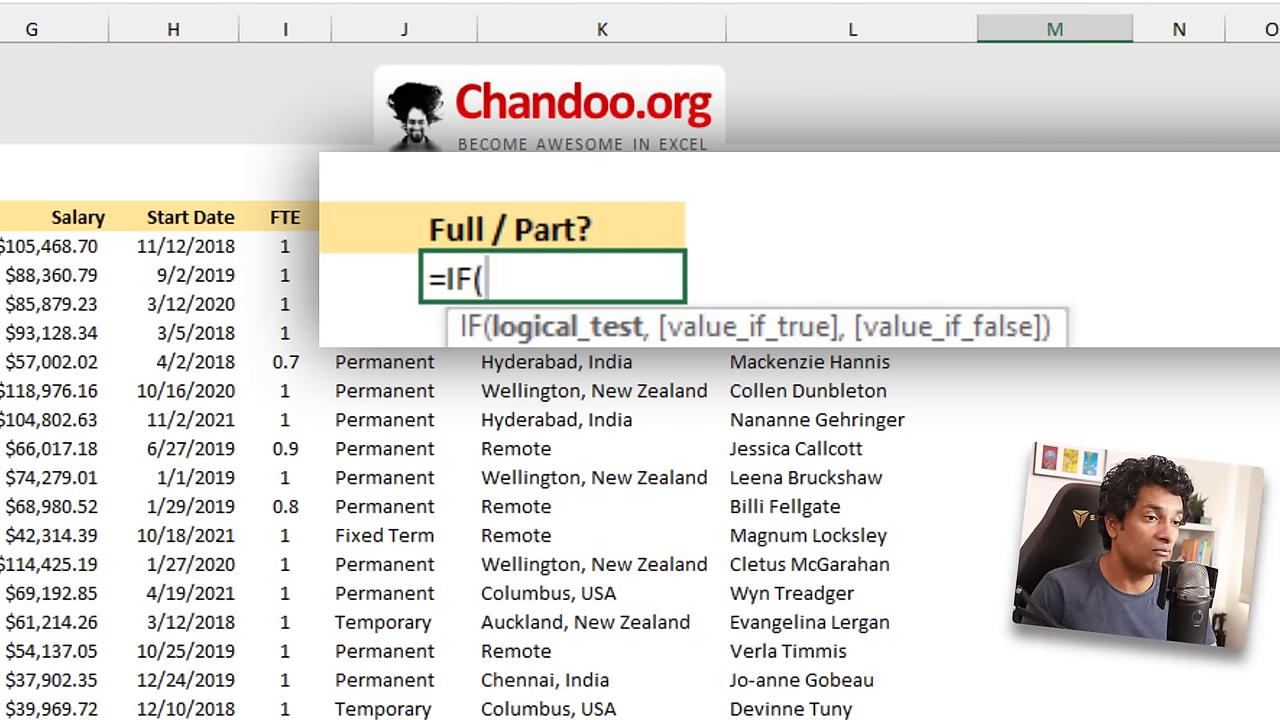
left_click(282, 245)
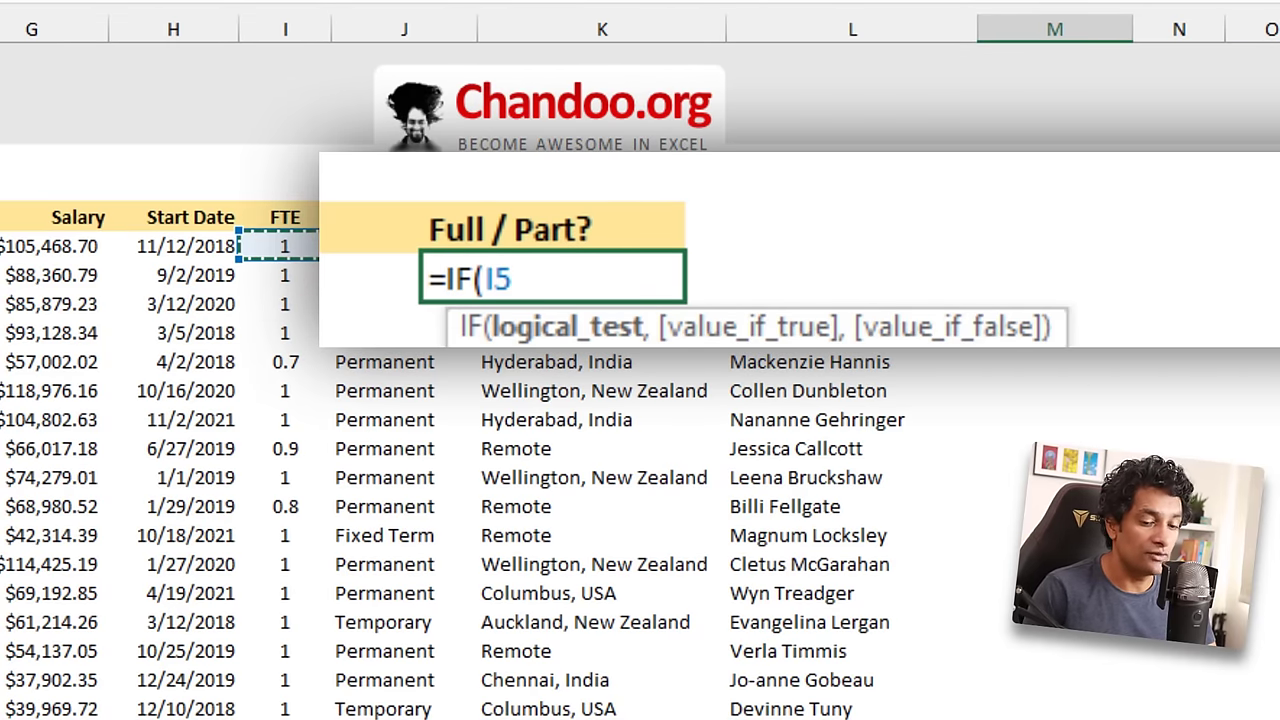
type(",")
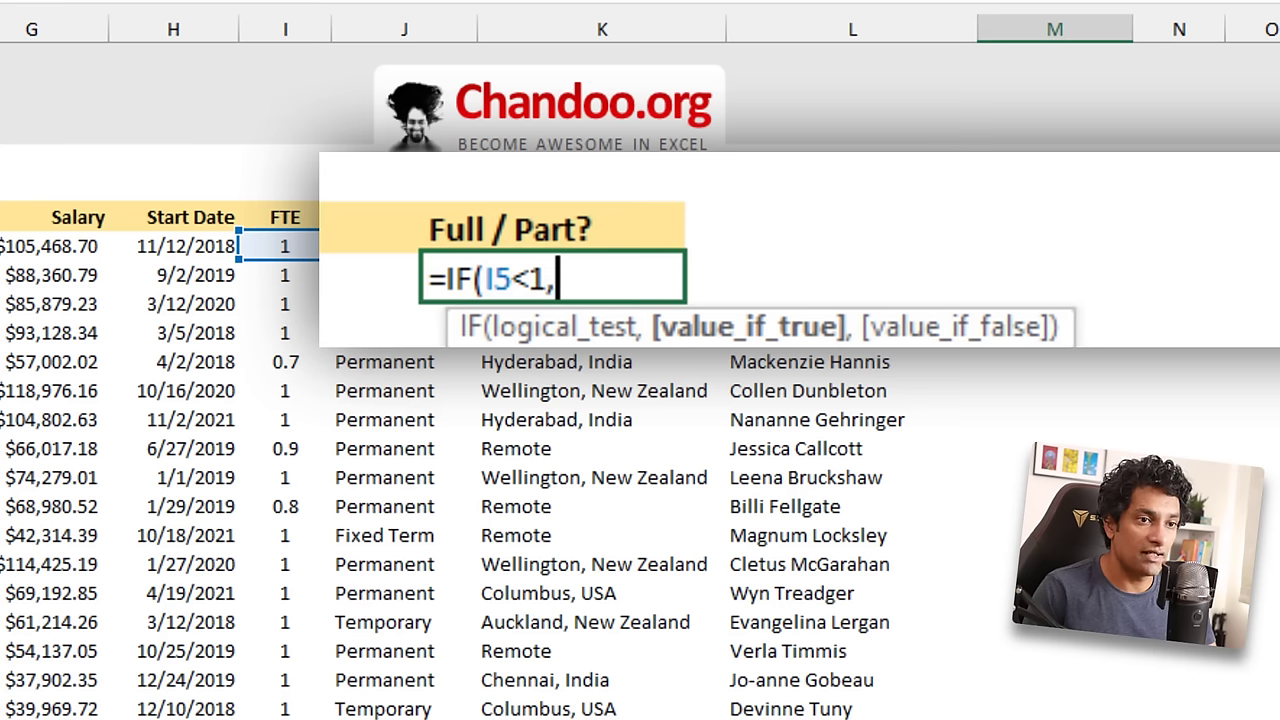
type("\"Part ")
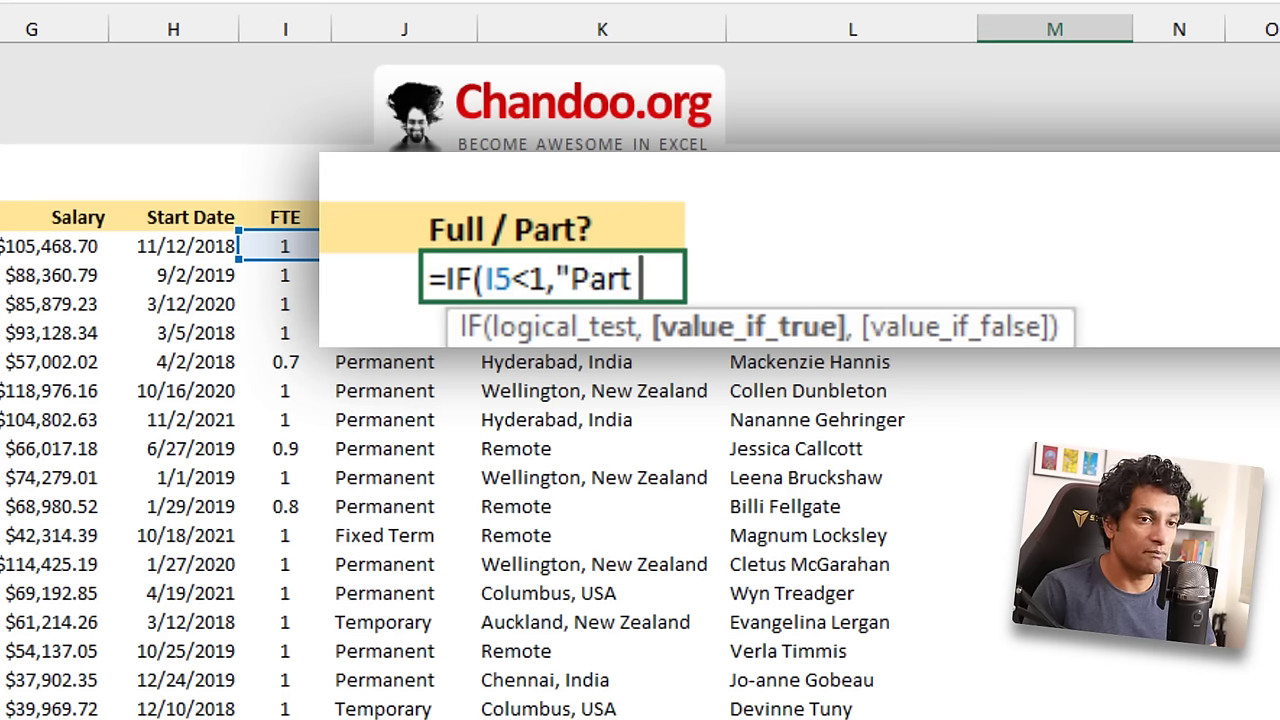
type("time\",\"F")
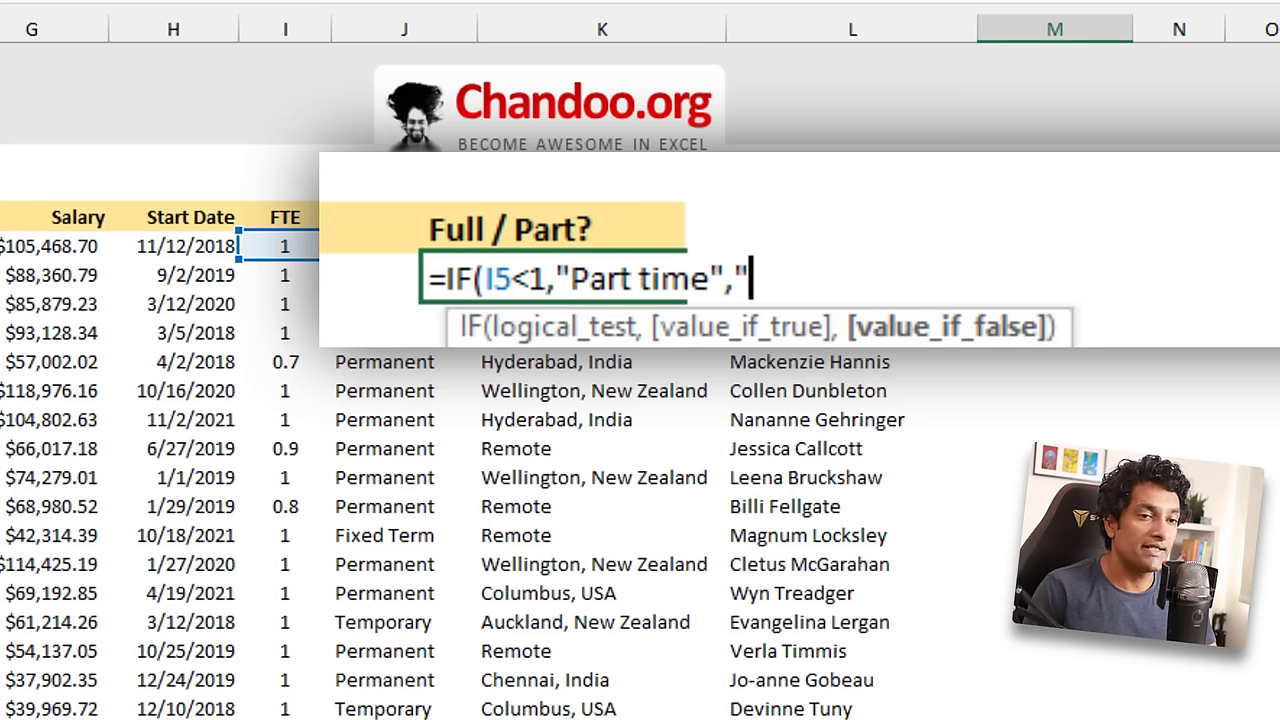
type("ull time\")")
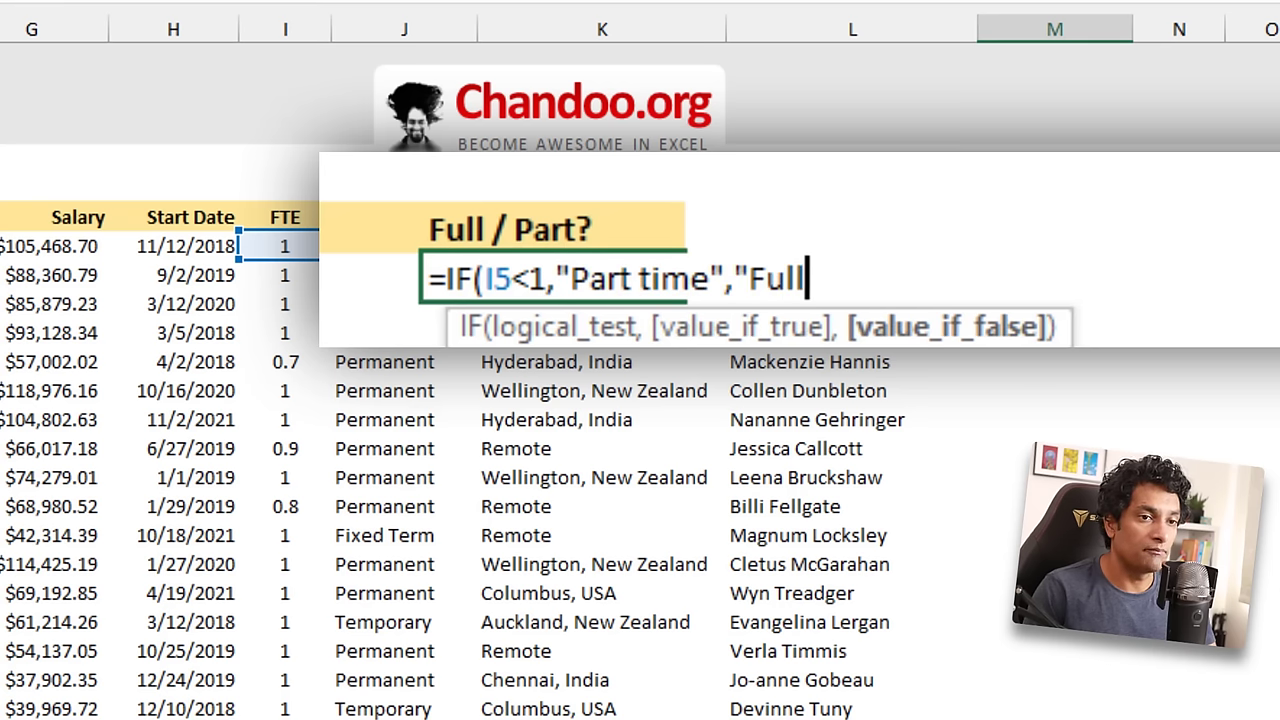
key("Return")
left_click(1066, 249)
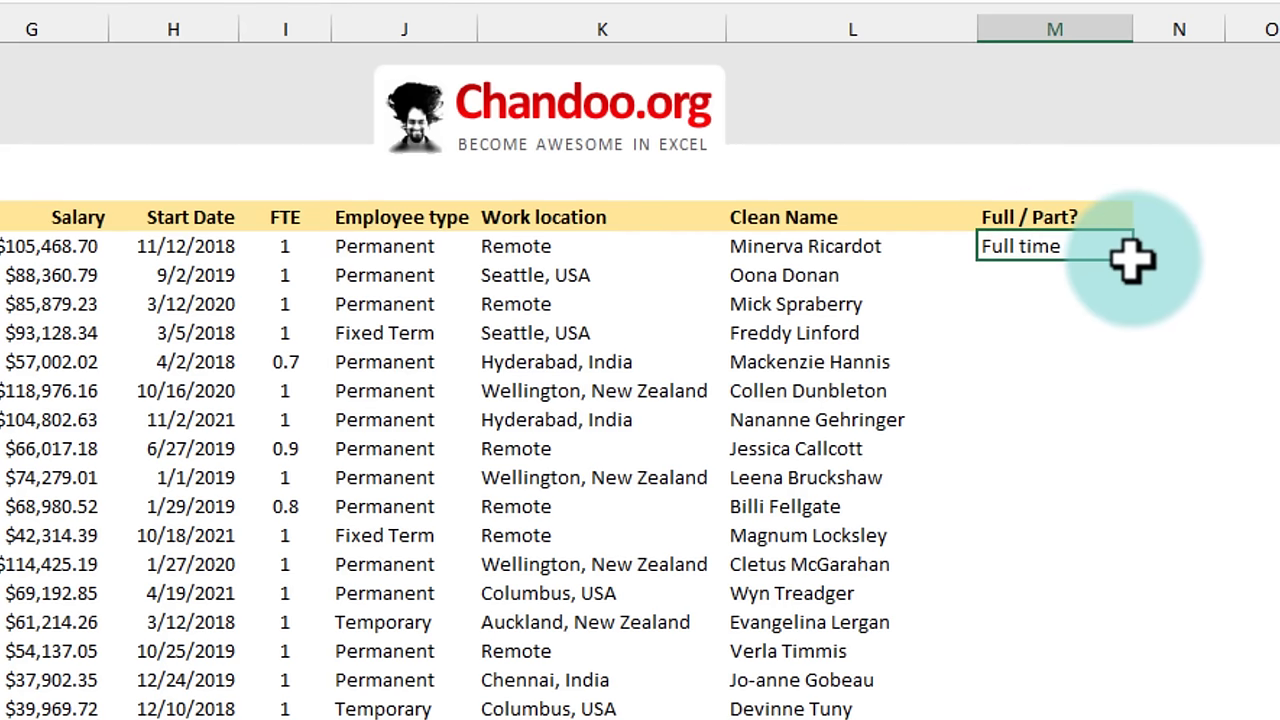
double_click(1134, 260)
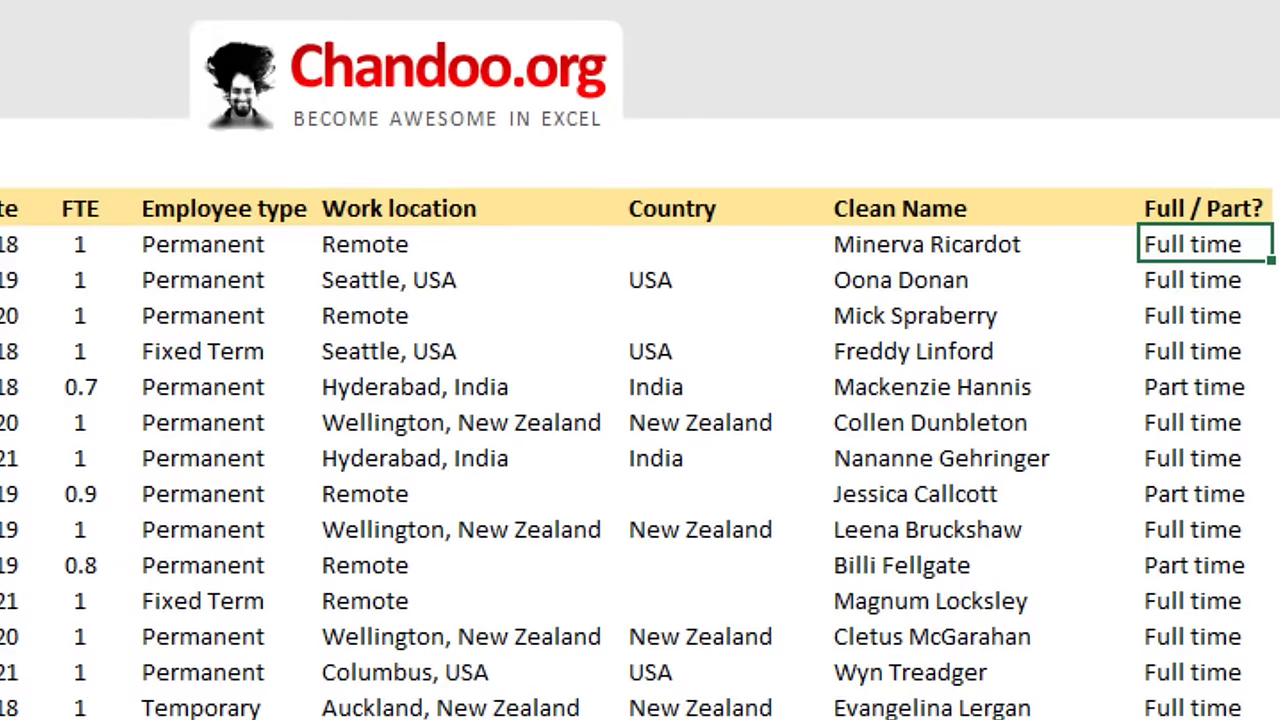
Step: Set the FTE in cell I5 to 0.8 and check the Full / Part? result in that row
left_click(285, 246)
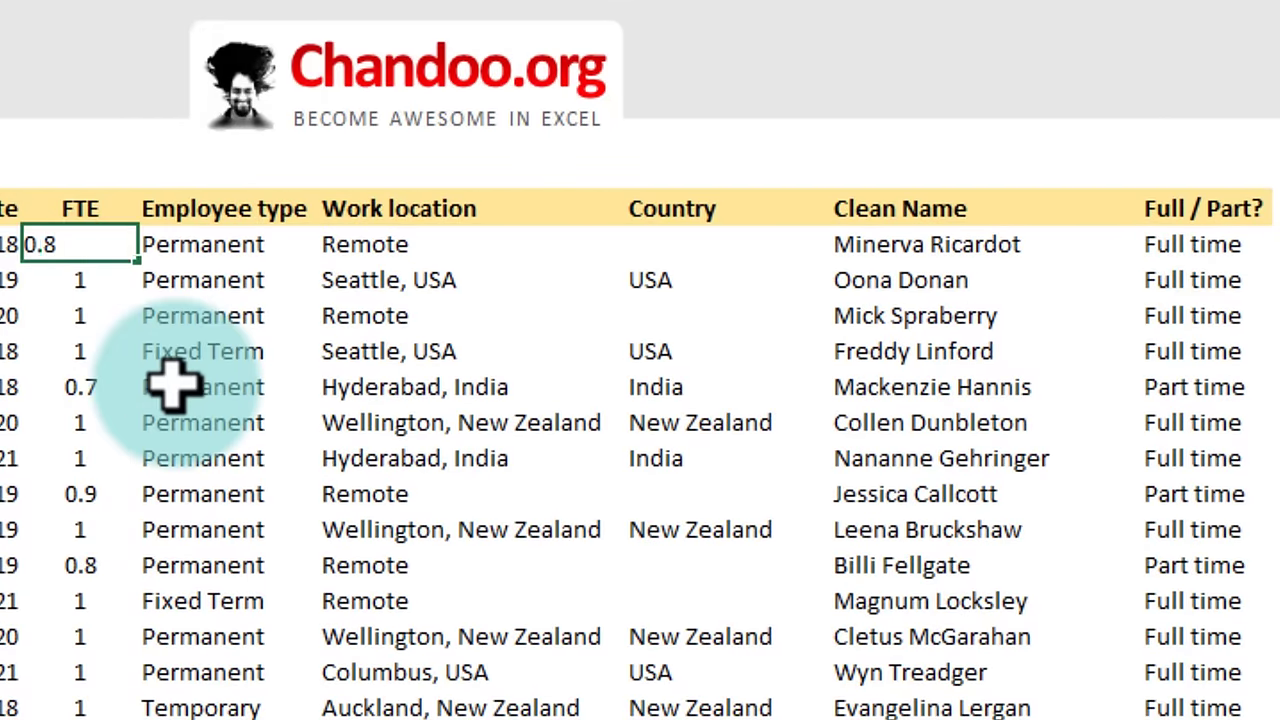
left_click(1212, 248)
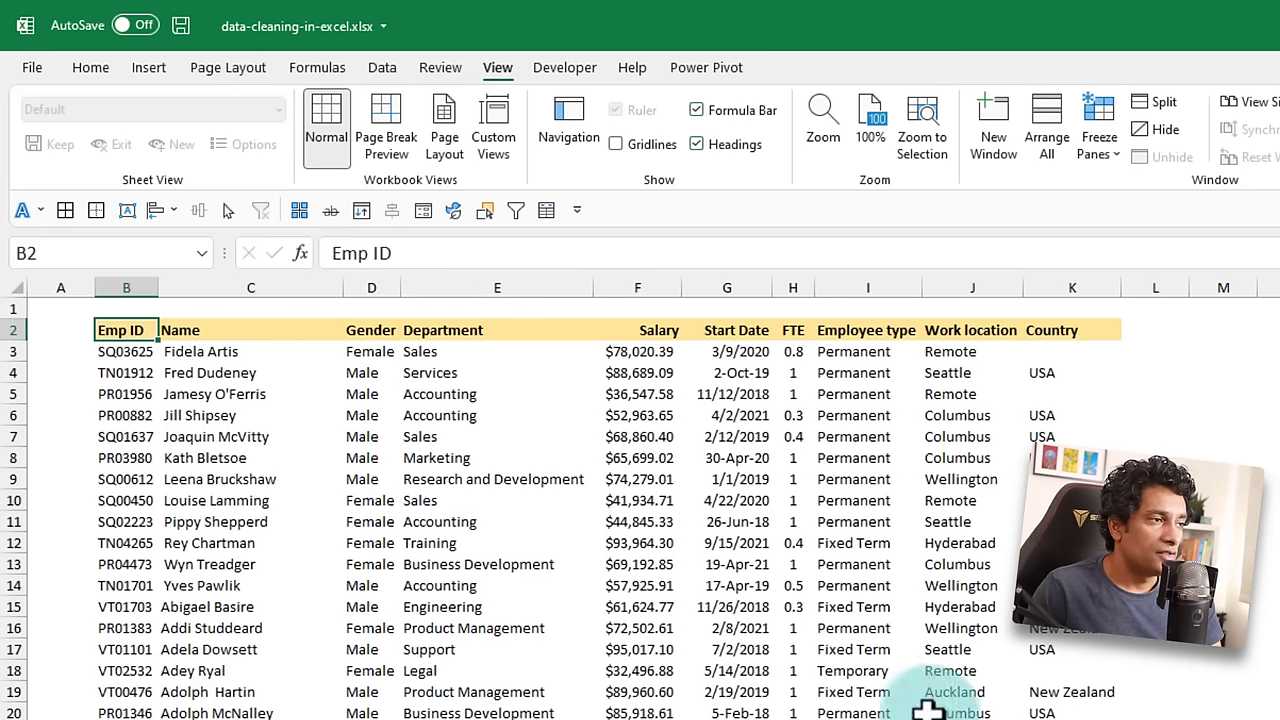
Step: Convert the employee data in B2:K243 to a table with headers and load it into the Power Query Editor
key("ctrl+shift+End")
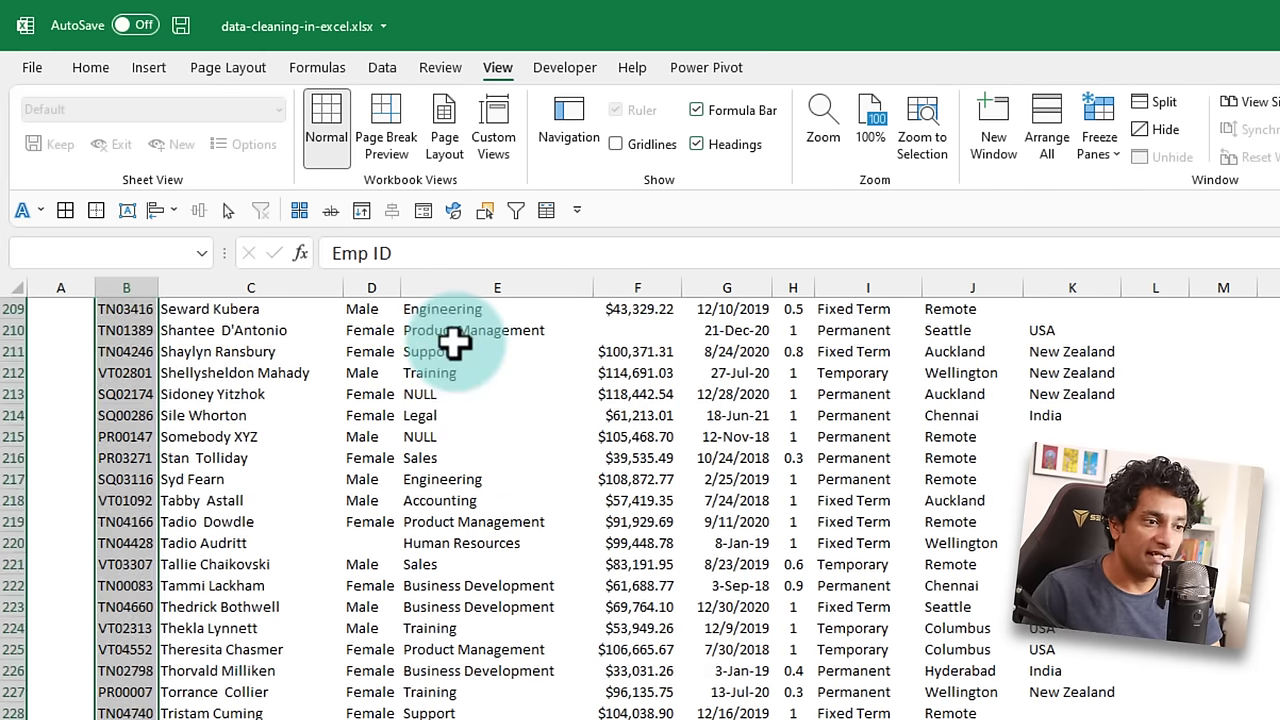
left_click(383, 67)
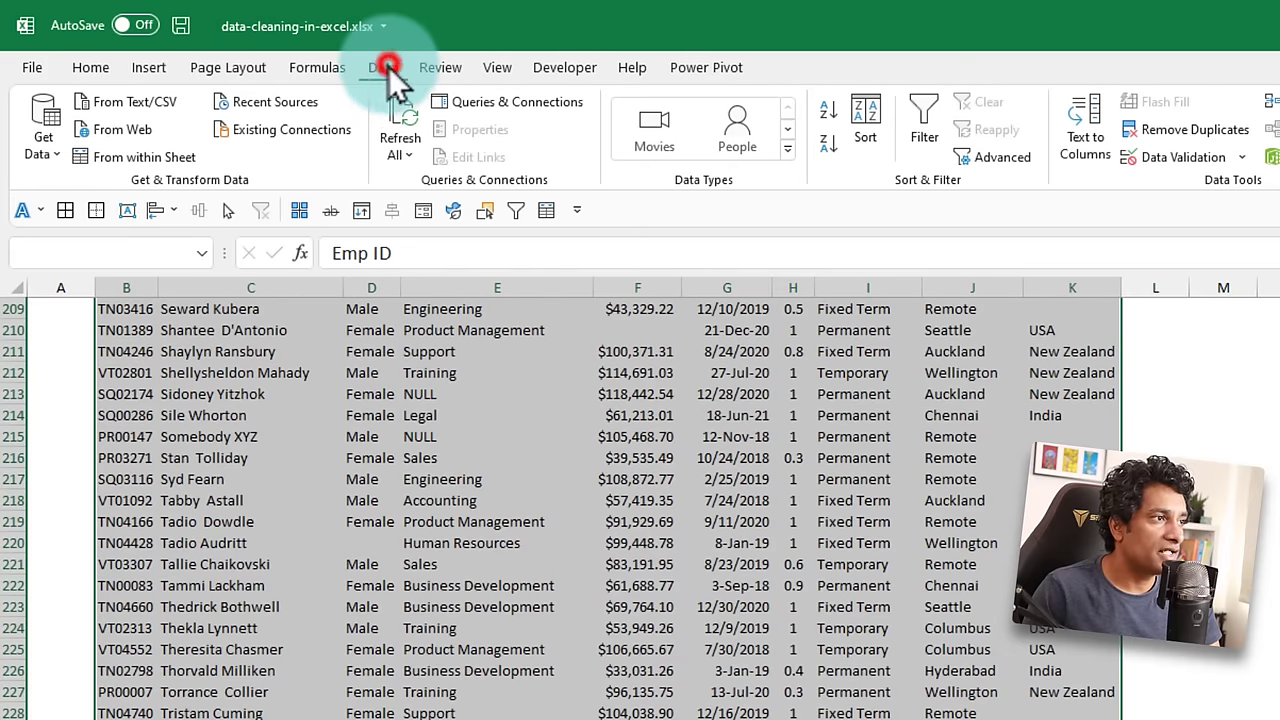
left_click(117, 158)
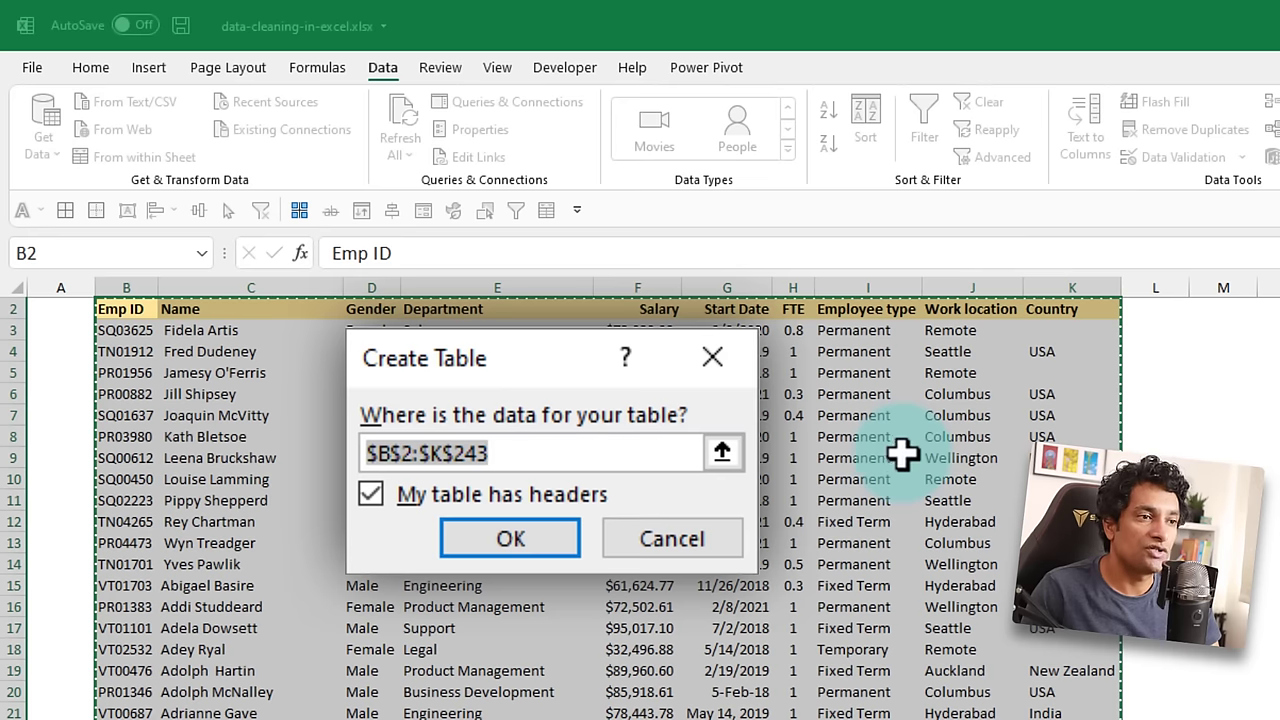
left_click(467, 540)
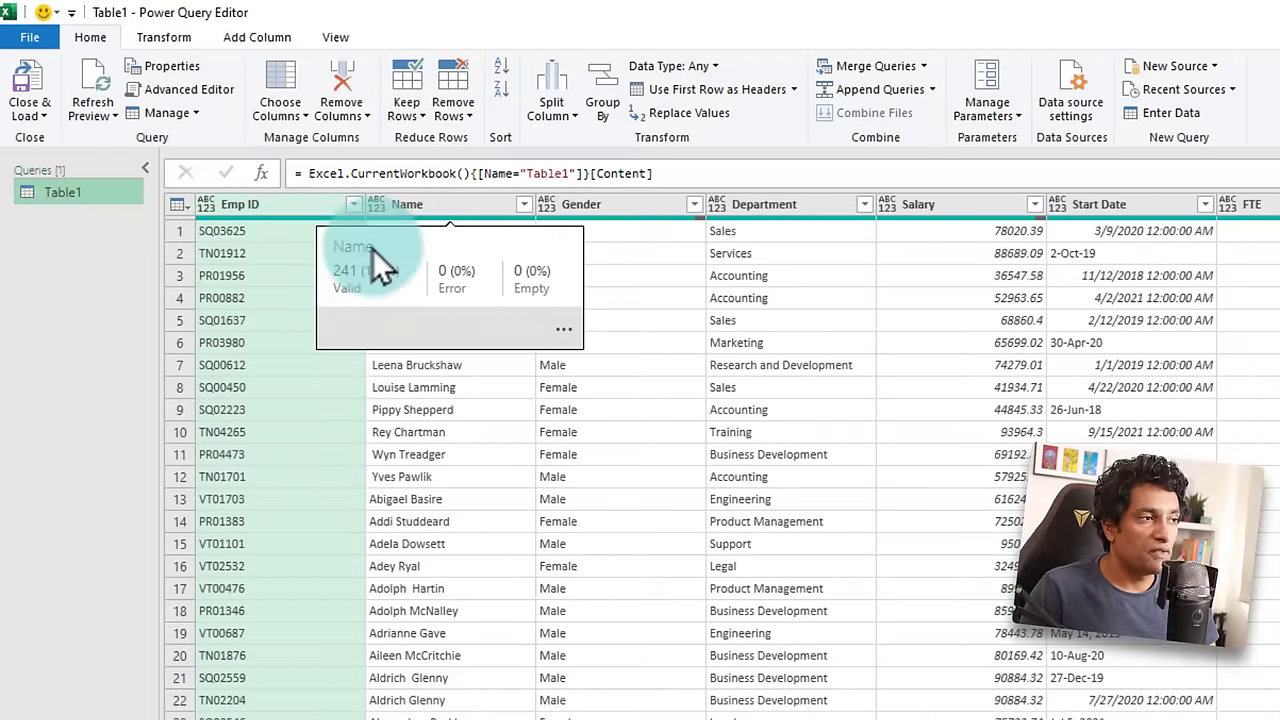
Step: Split the Emp ID column by number of characters, using 2 characters, once, as far left as possible
left_click(256, 203)
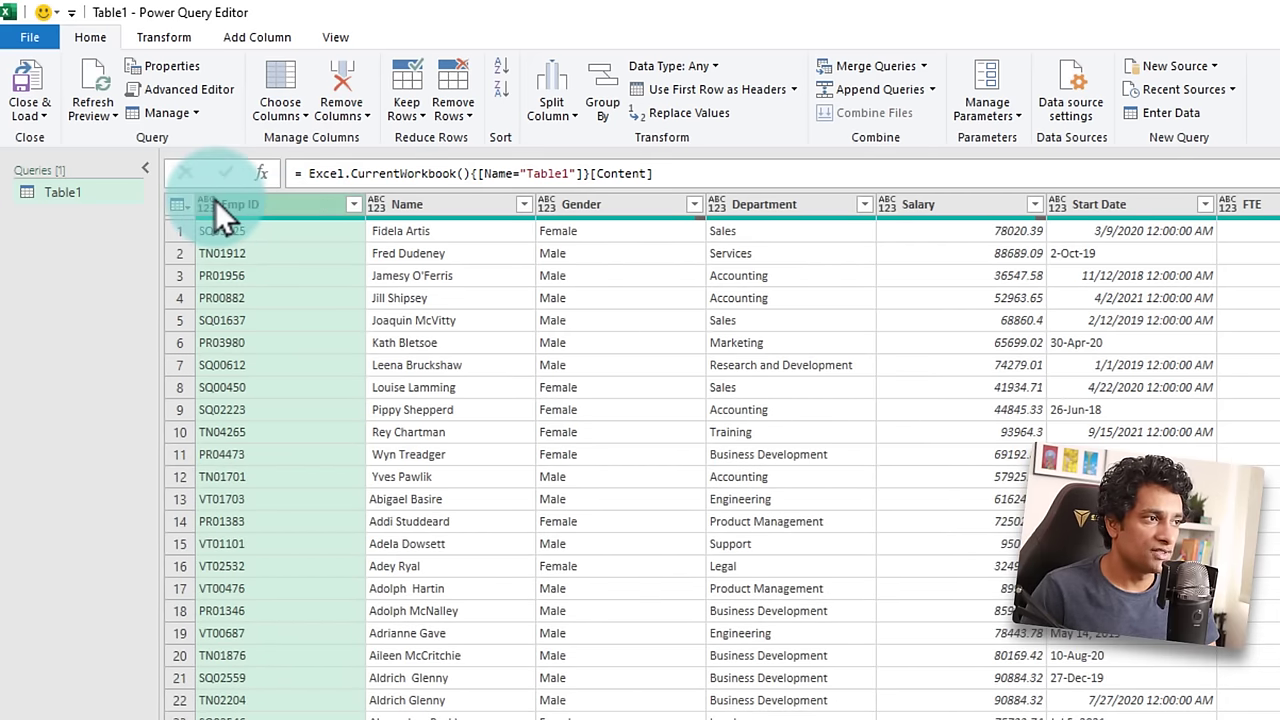
right_click(268, 205)
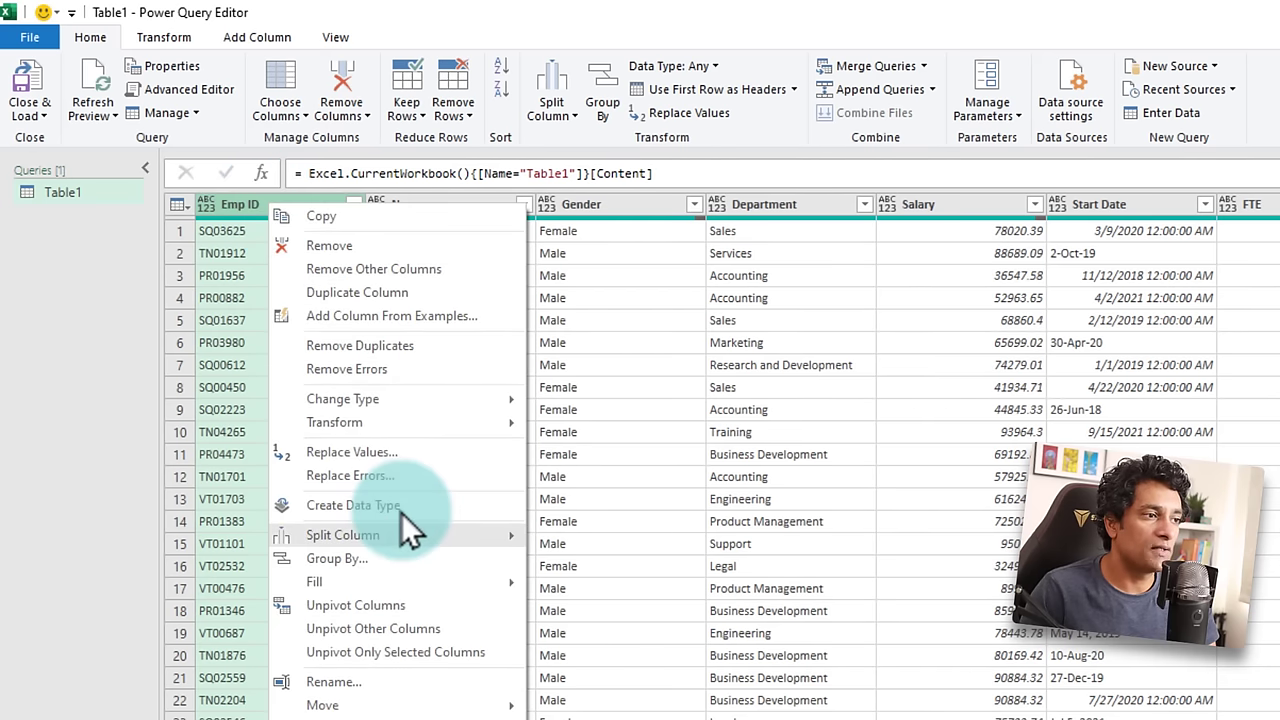
mouse_move(405, 530)
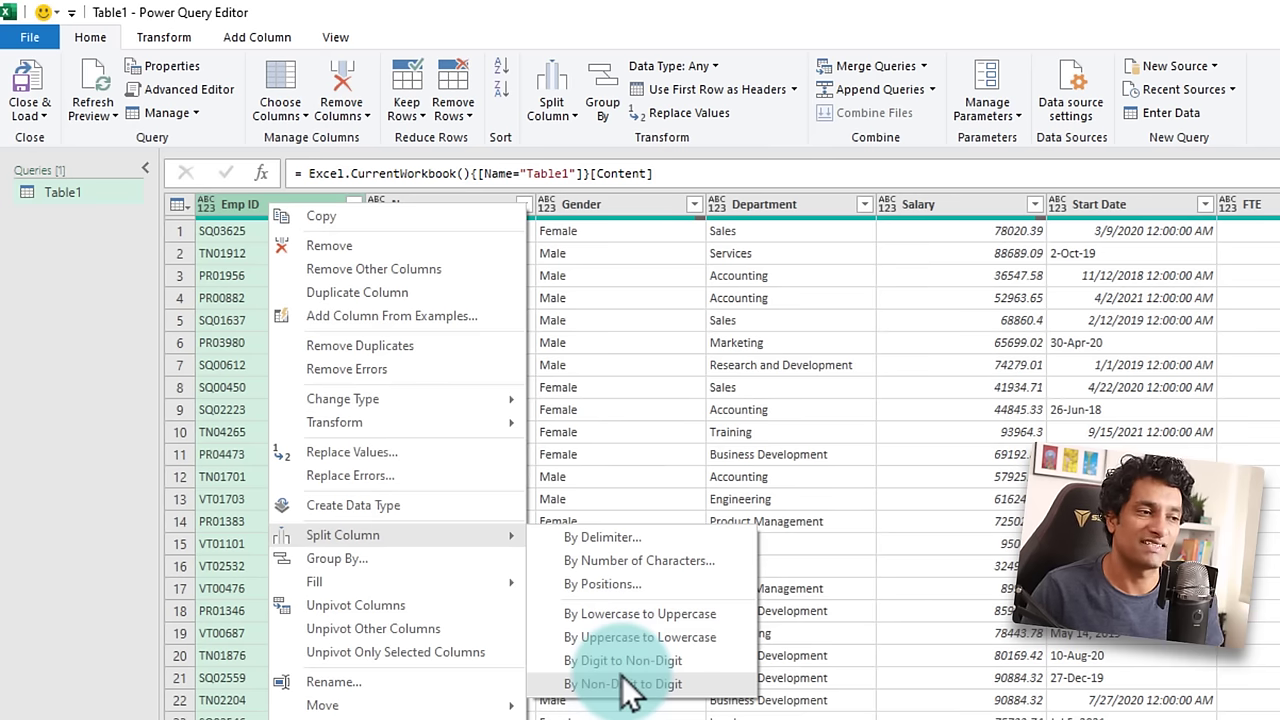
left_click(665, 563)
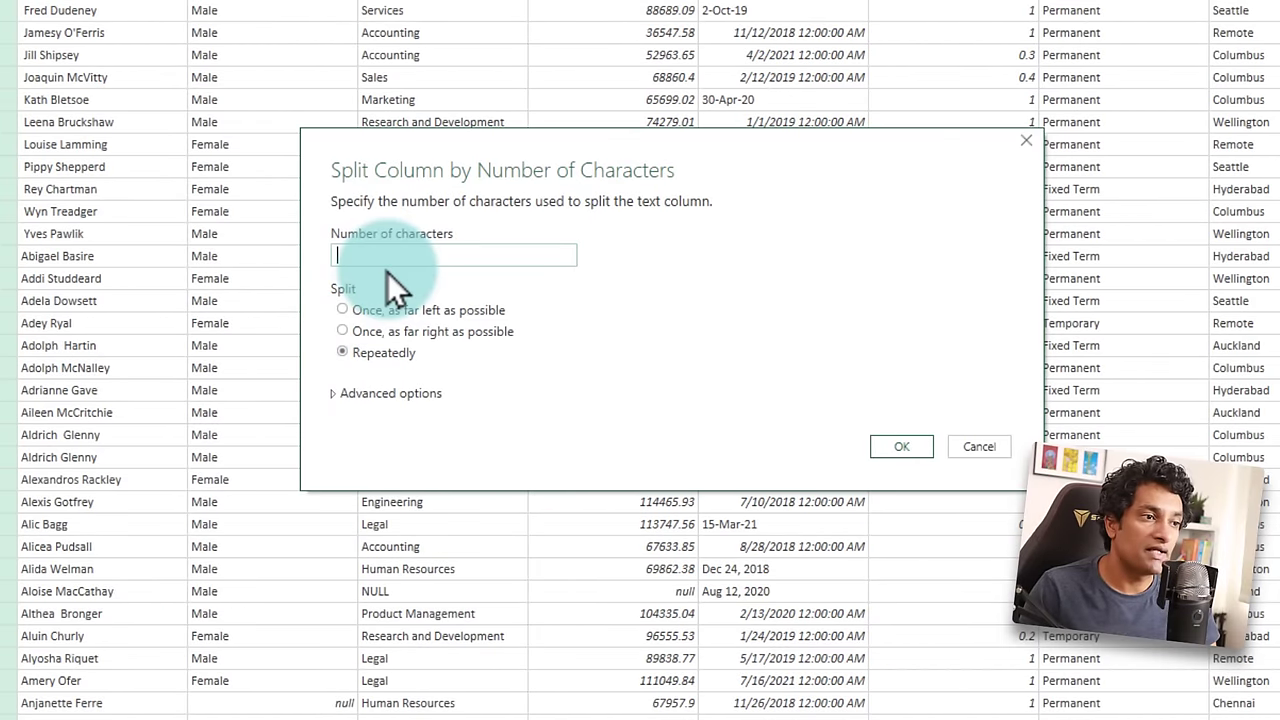
type("2")
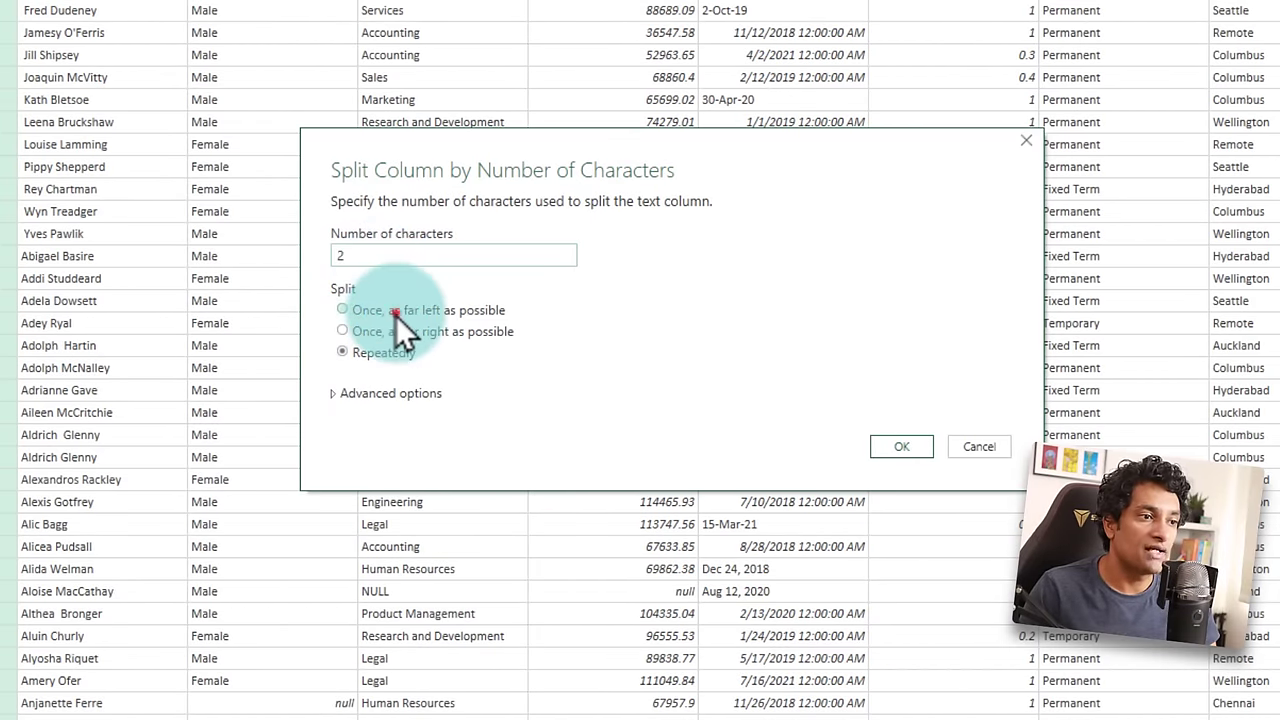
left_click(395, 311)
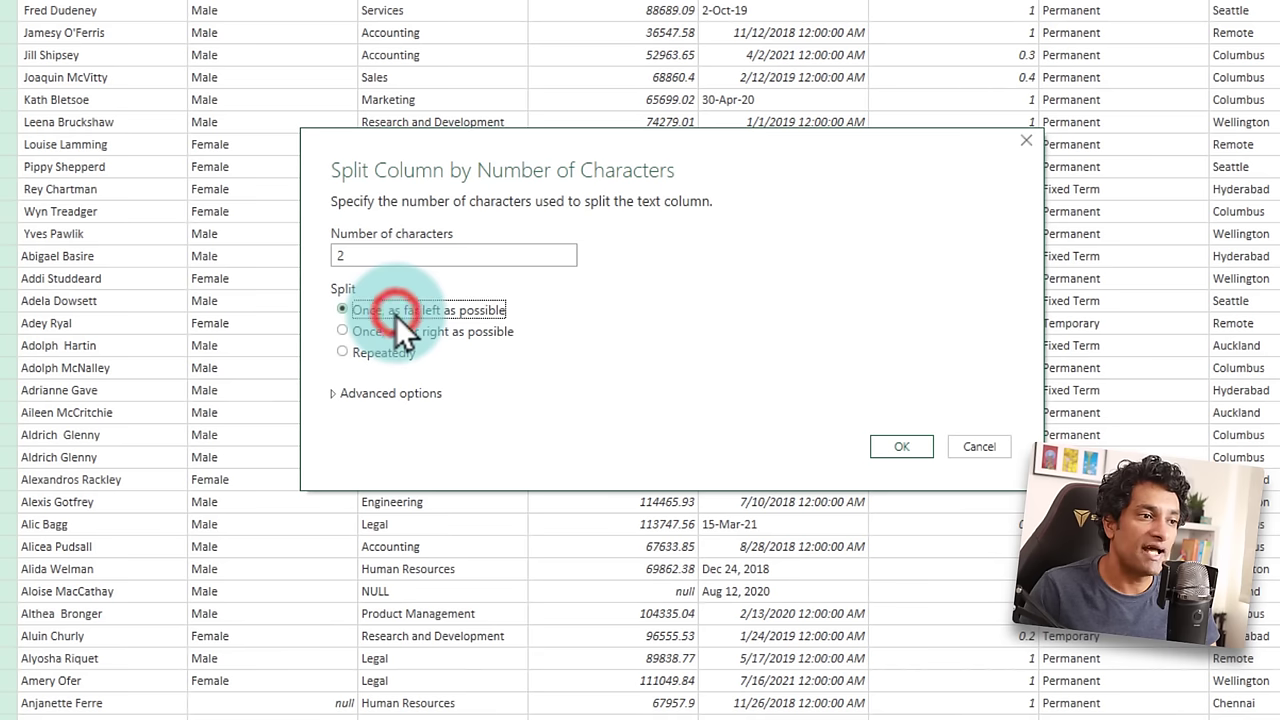
left_click(900, 447)
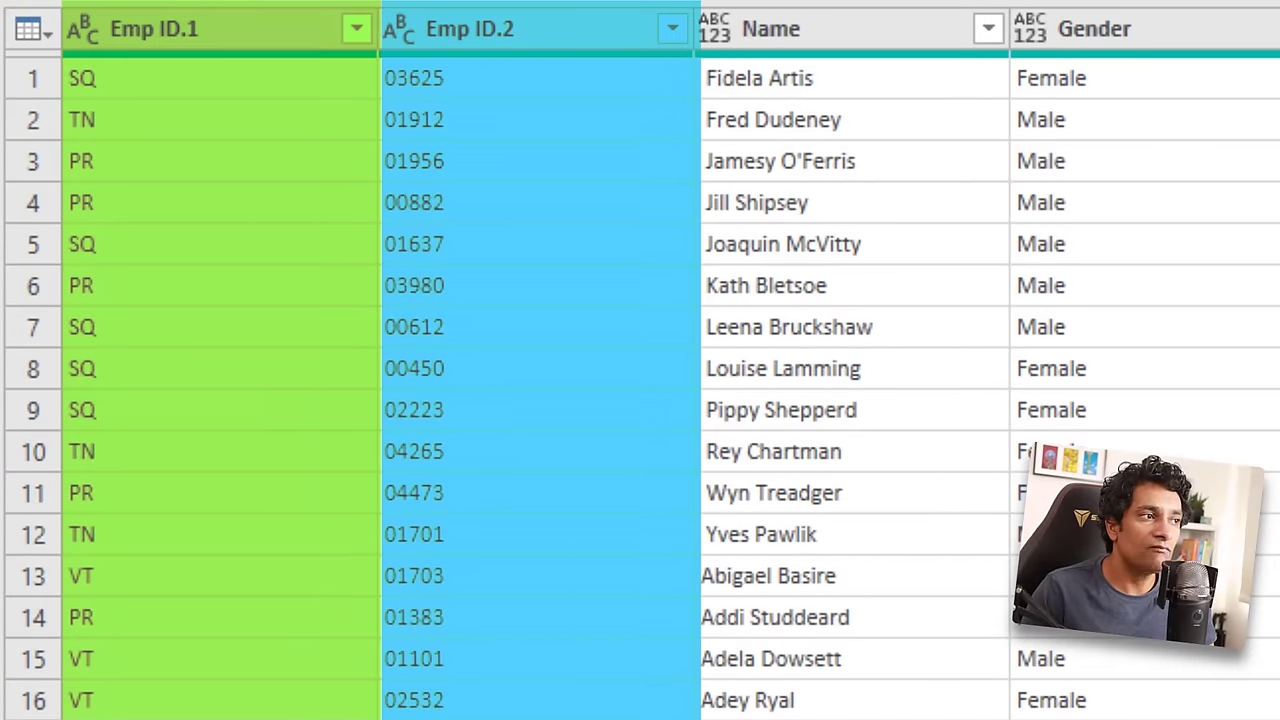
Step: Rename the Emp ID.1 column as Cost Centre and replace the ".2" ending of the Emp ID.2 column's name with "number"
double_click(205, 29)
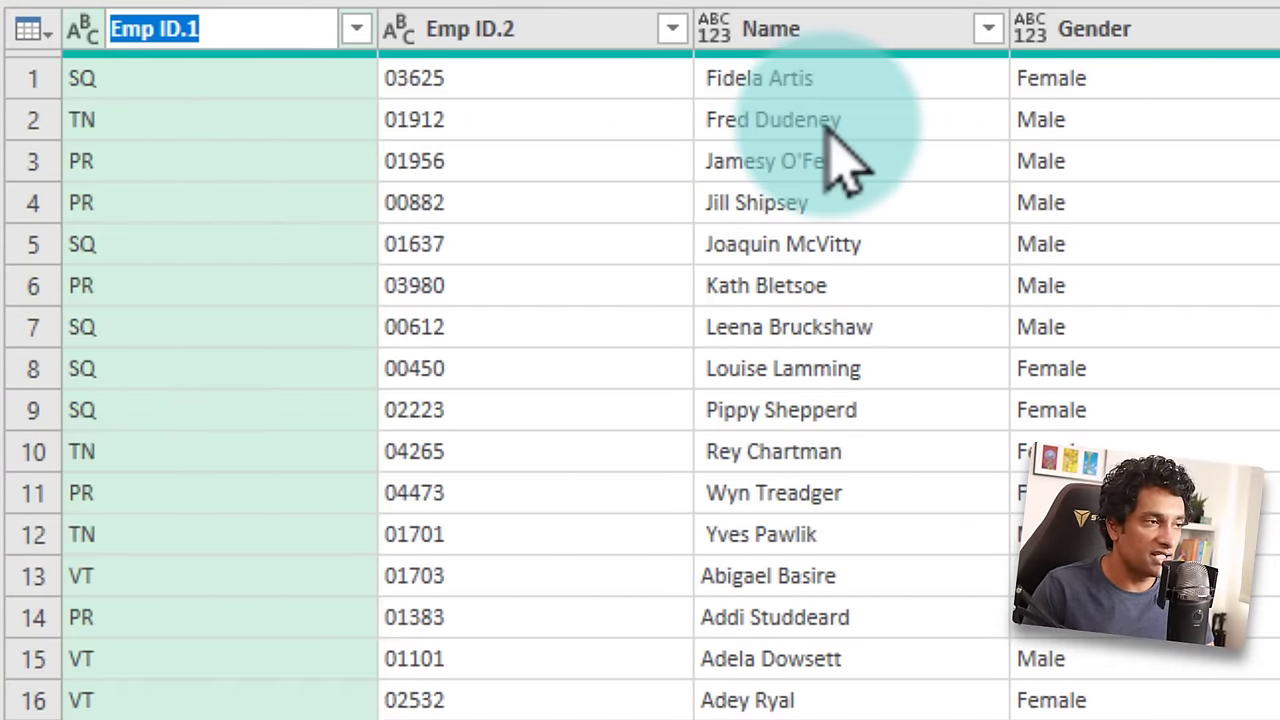
type("Cost Ce")
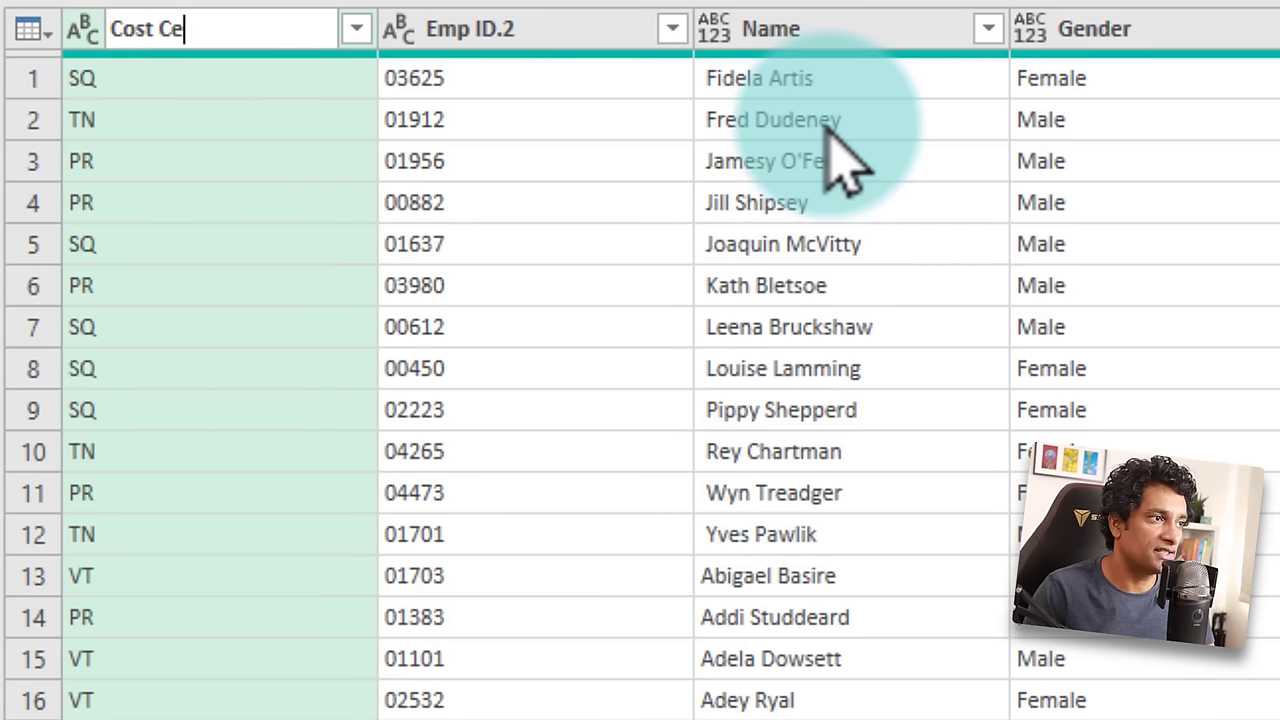
type("ntre")
double_click(491, 29)
key("End")
key("BackSpace")
key("BackSpace")
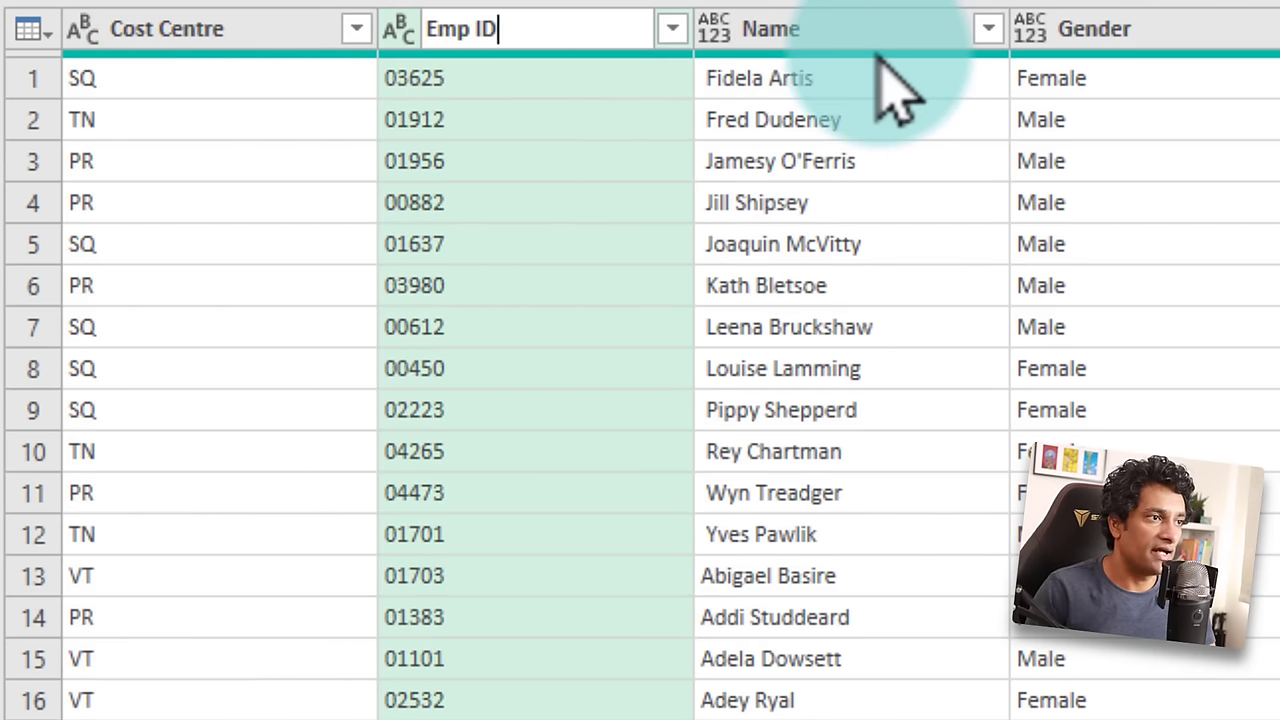
type("number")
key("Return")
Step: Change the data type of the Start Date column to Date and check the converted dates
scroll(897, 90, "right", 6)
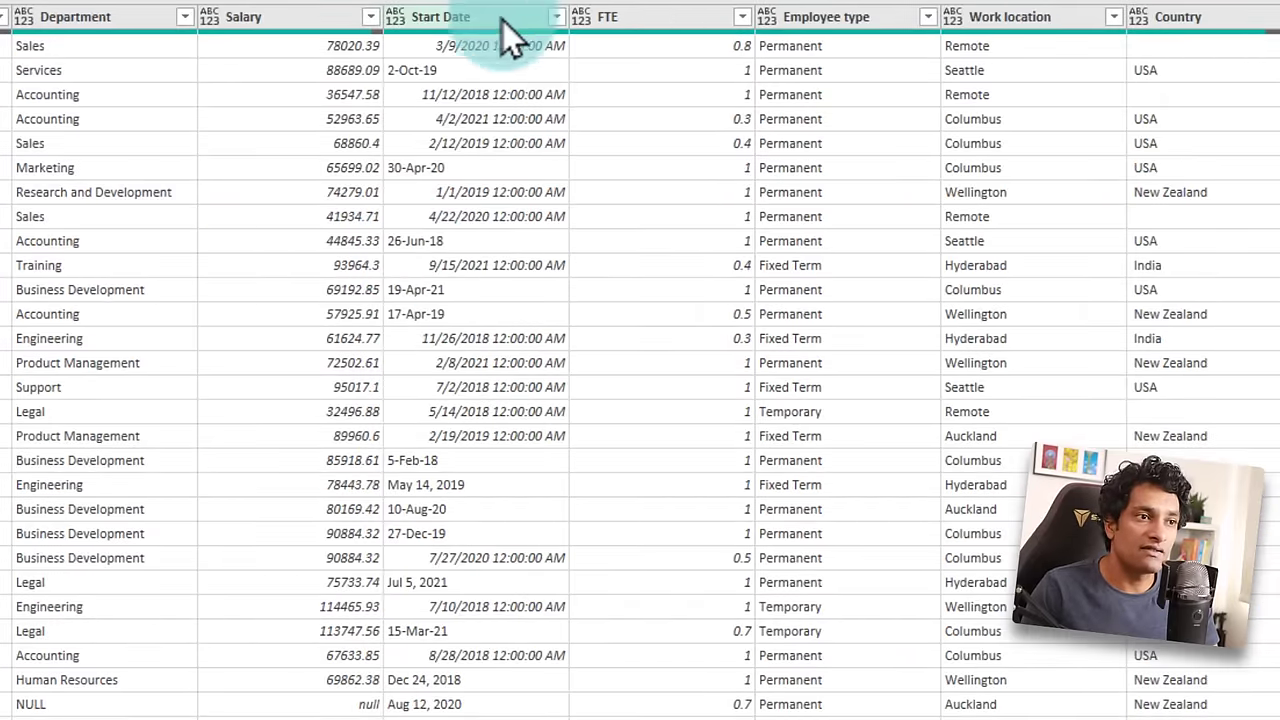
left_click(503, 17)
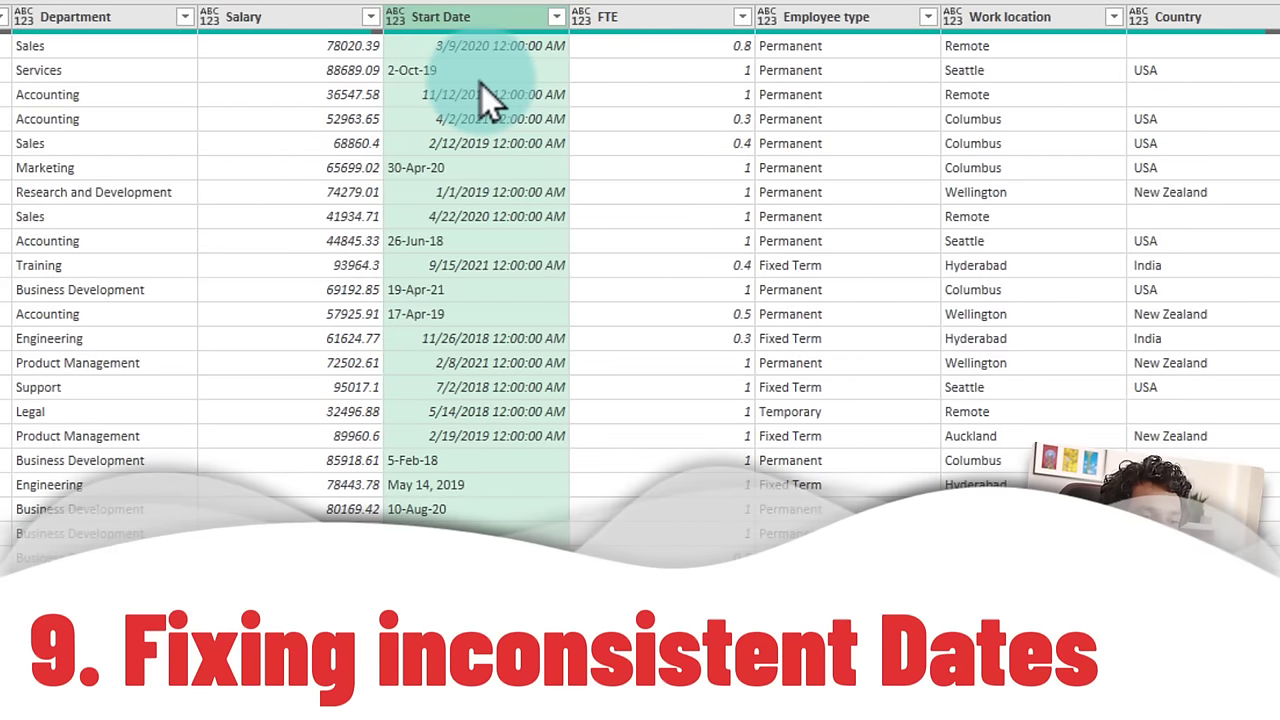
right_click(492, 19)
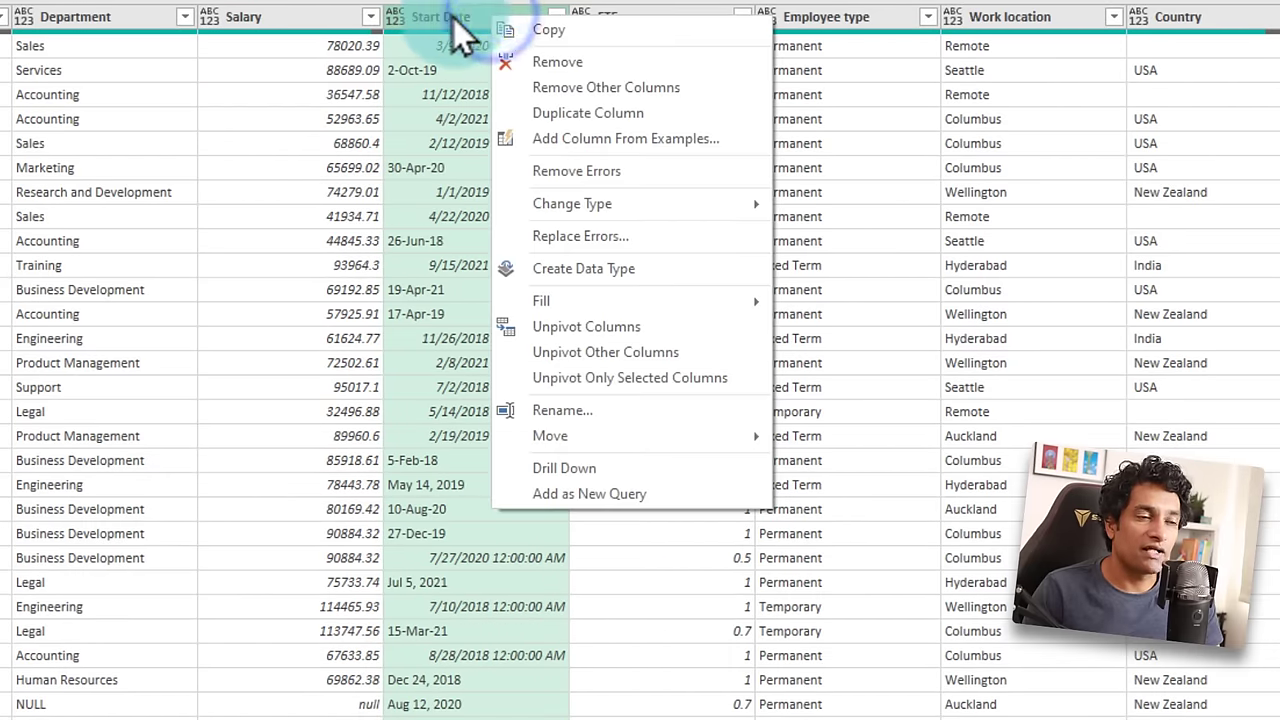
left_click(658, 200)
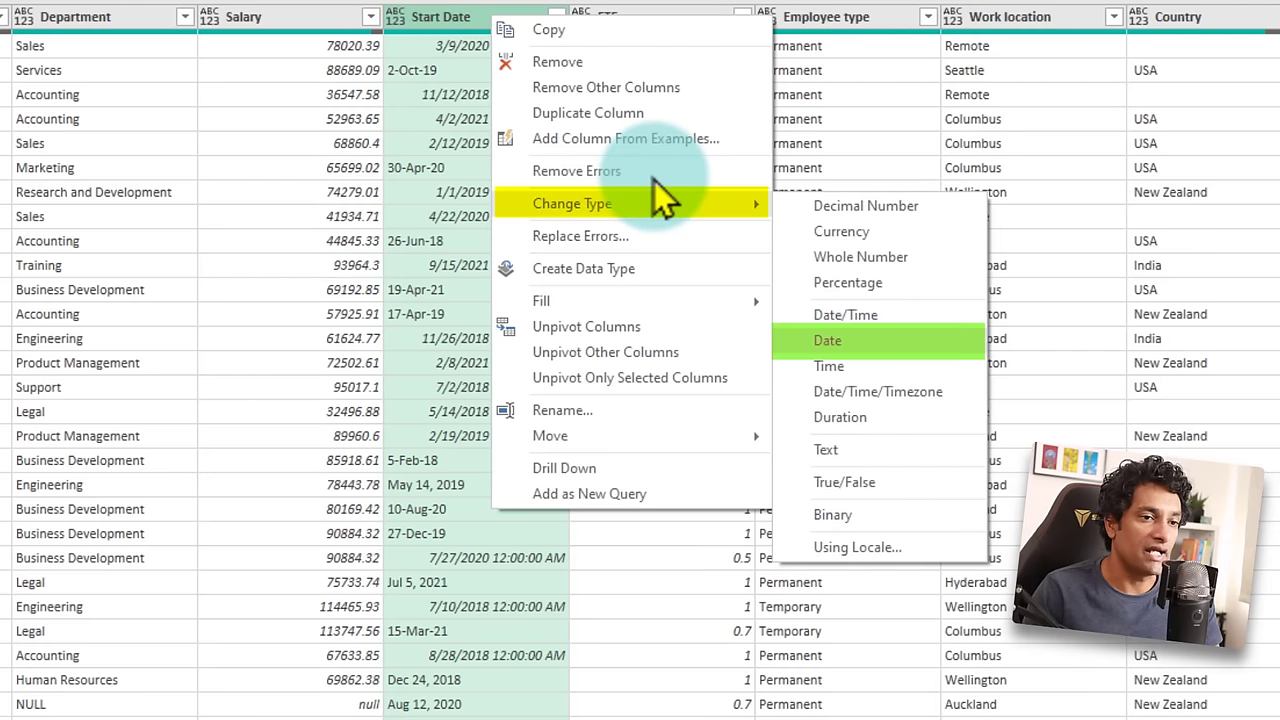
left_click(830, 341)
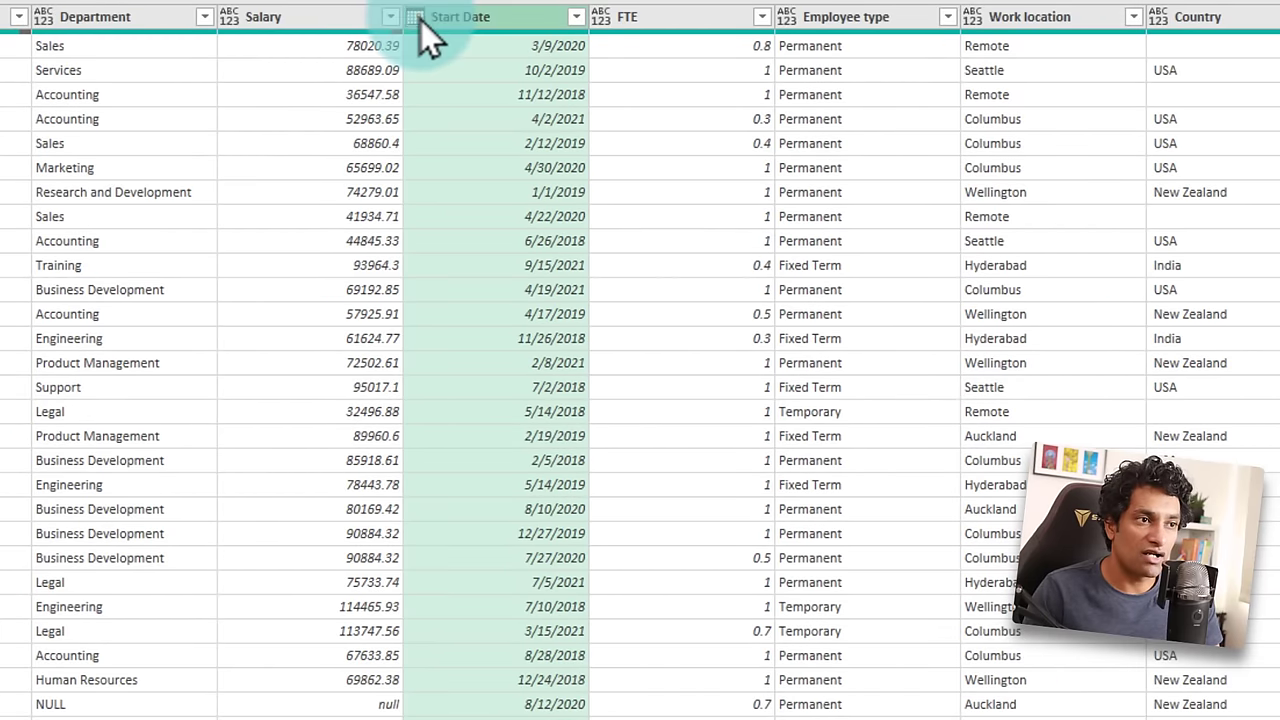
scroll(574, 292, "down", 4)
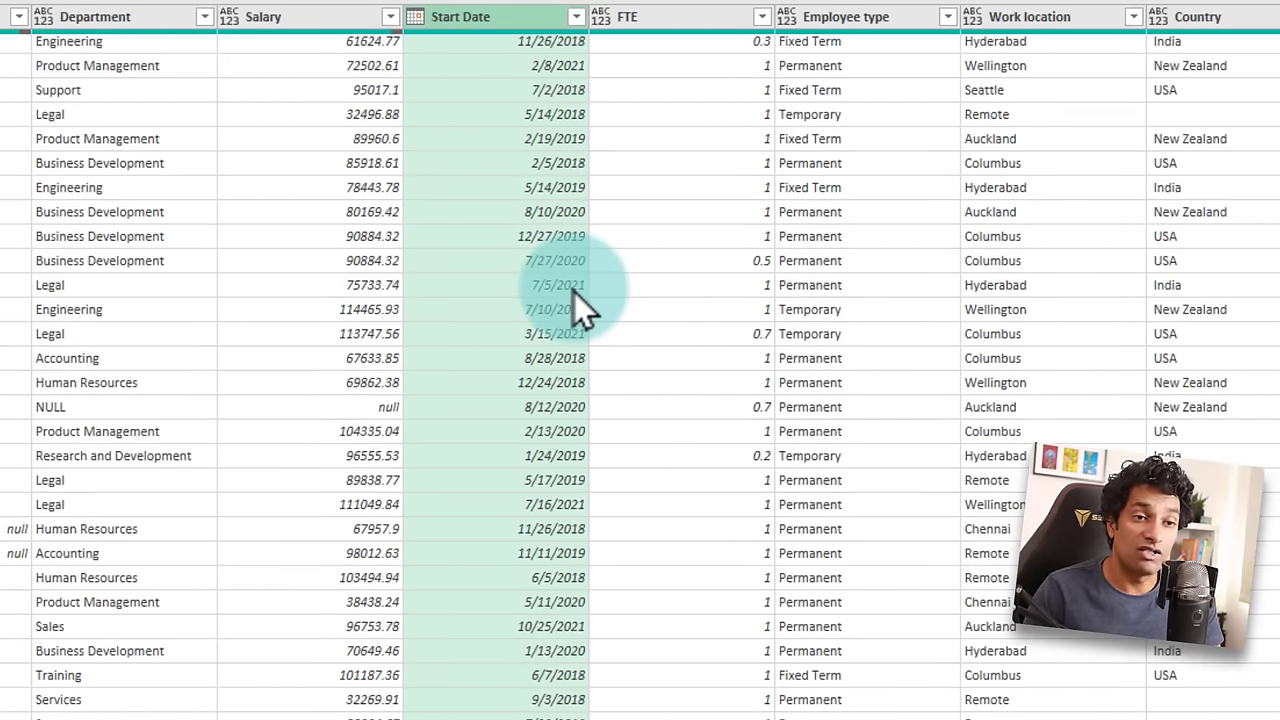
scroll(574, 292, "up", 4)
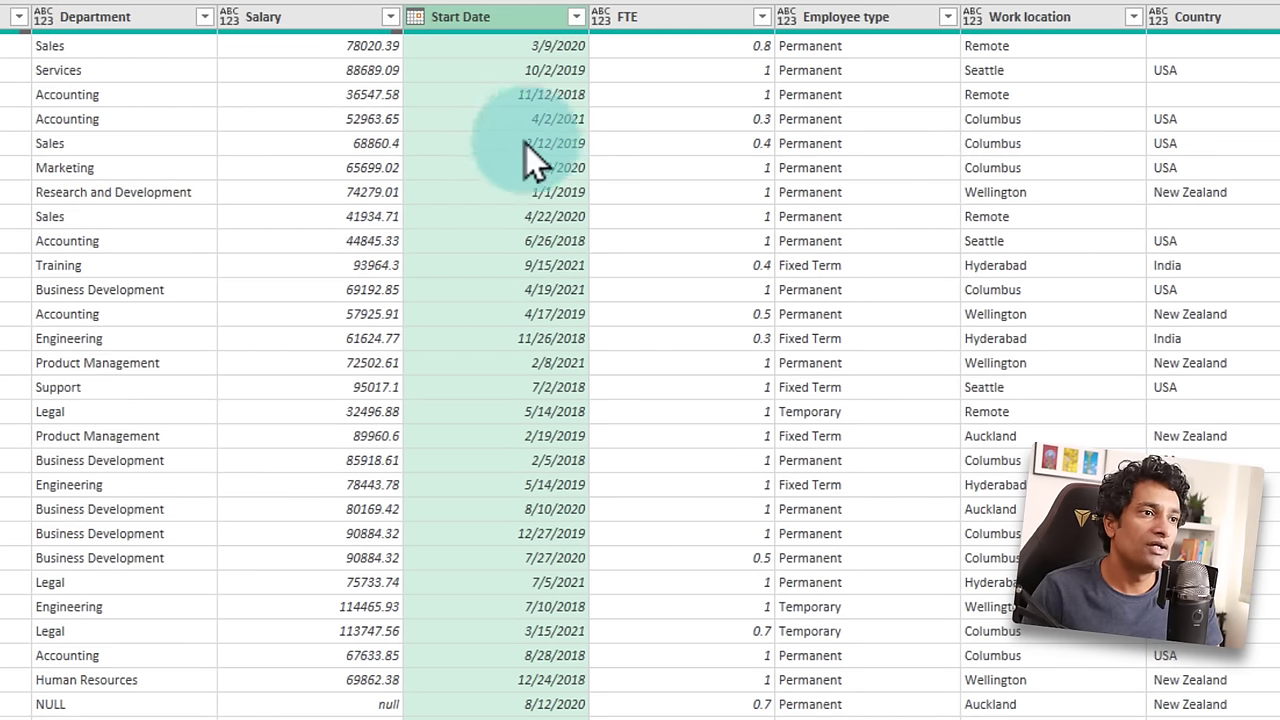
right_click(486, 20)
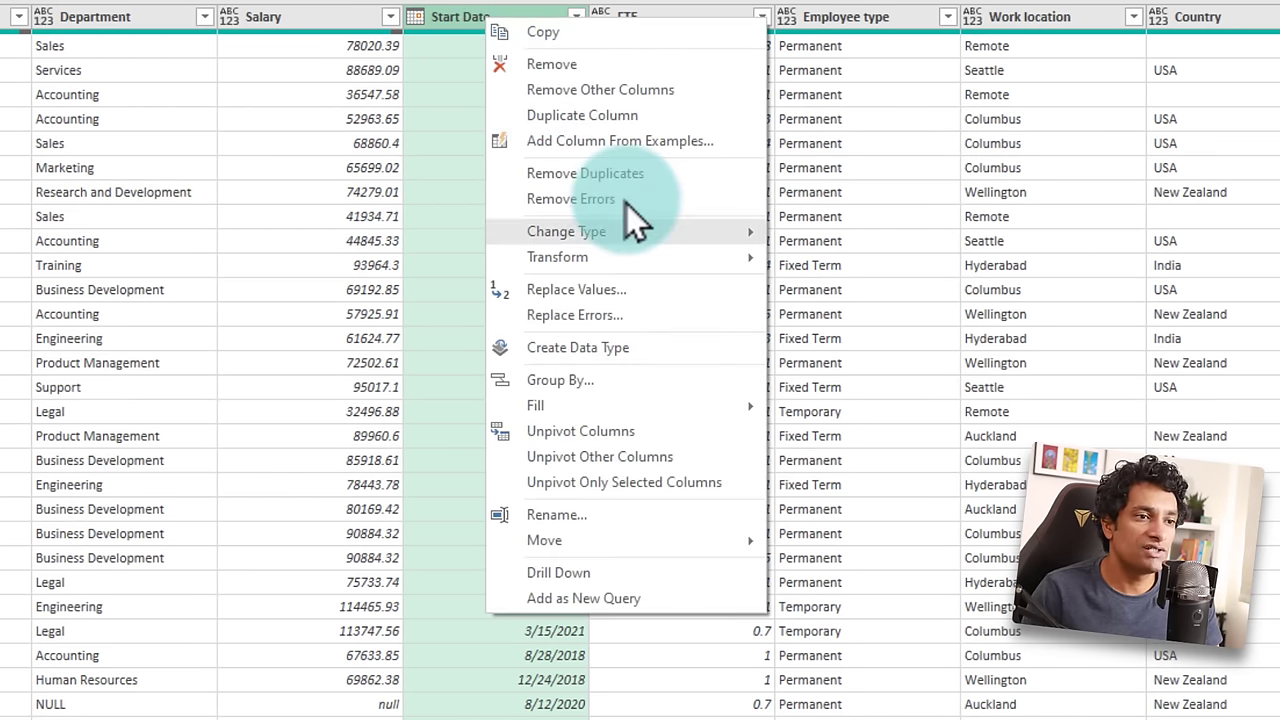
mouse_move(628, 228)
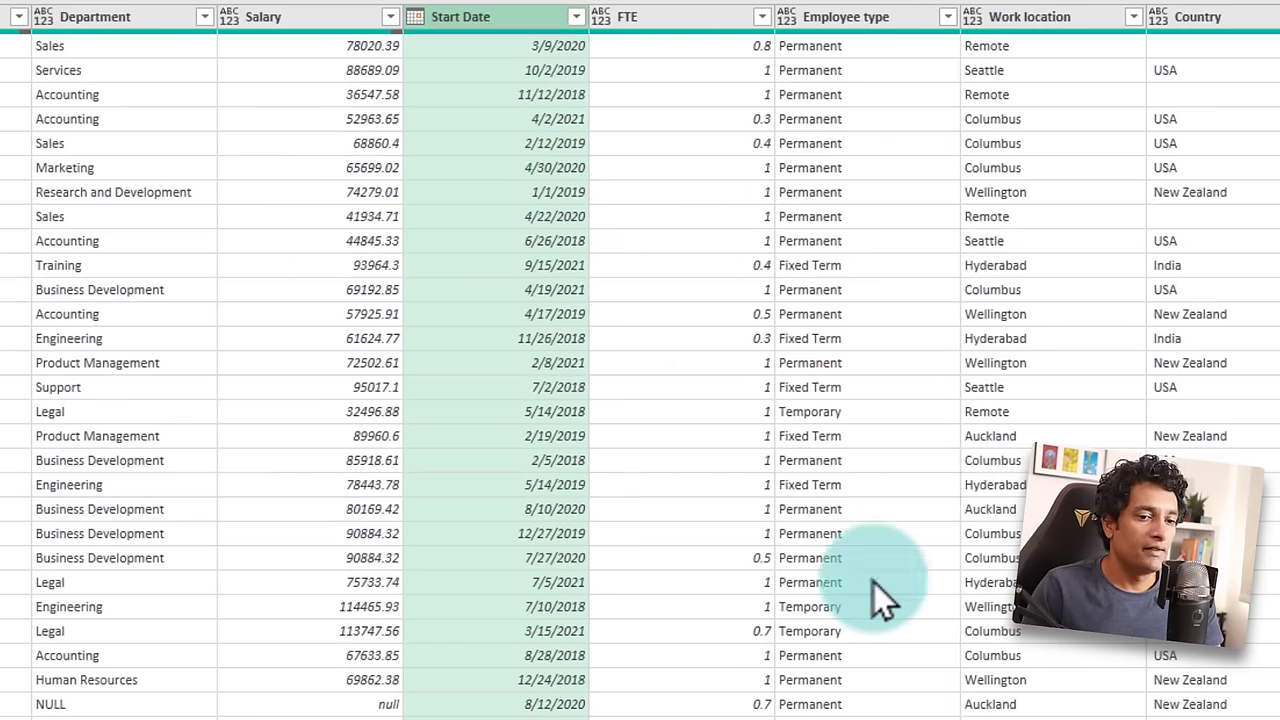
Step: Start a new conditional column for the FTE classification and name it "Full Part?"
left_click(670, 22)
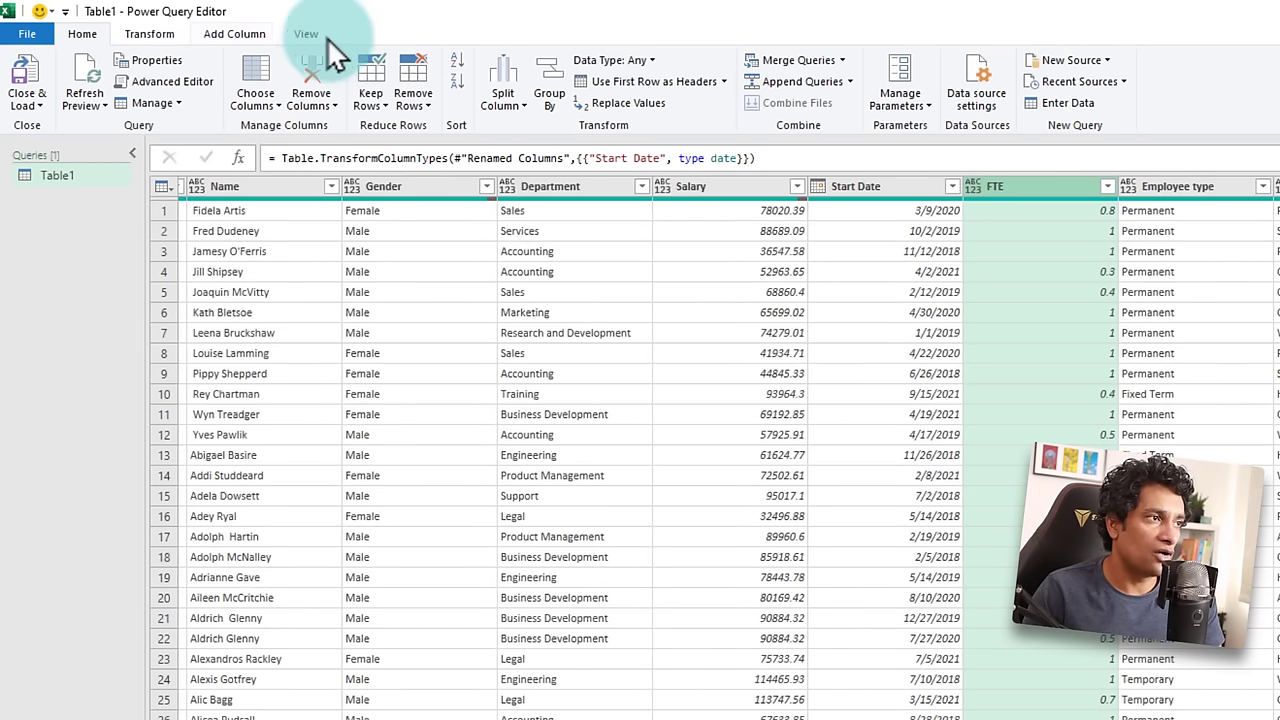
left_click(230, 35)
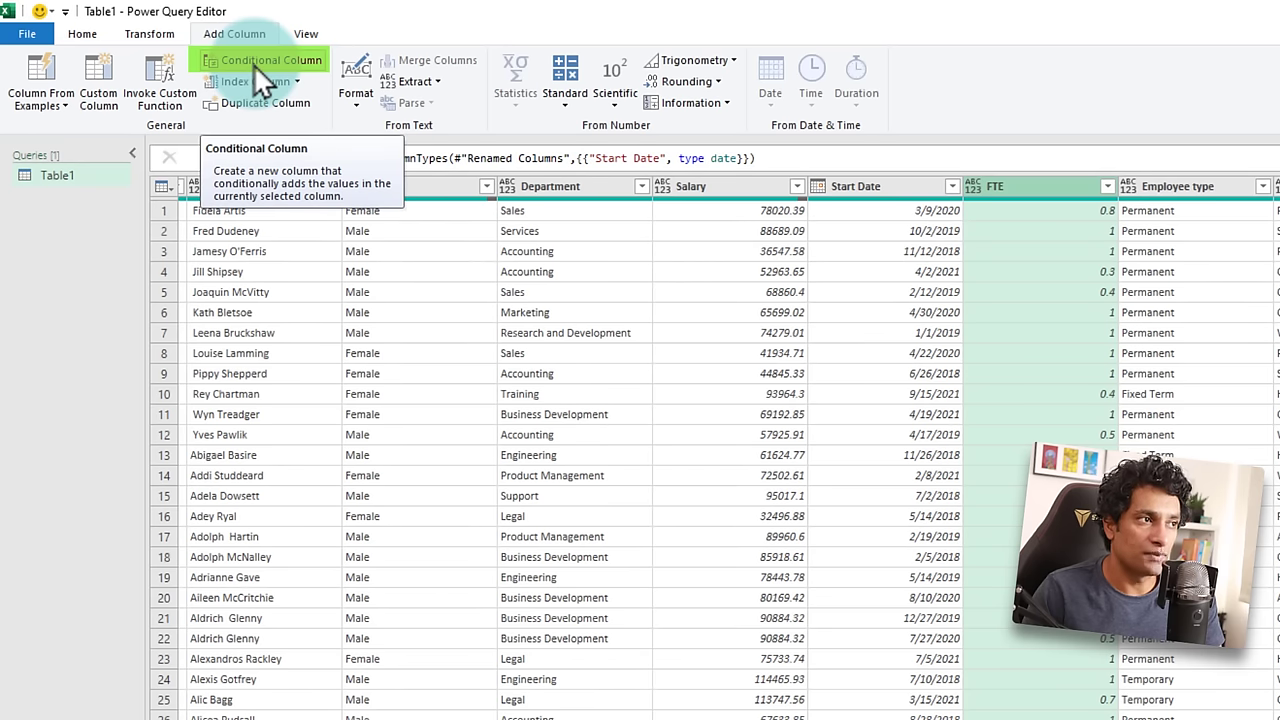
left_click(253, 64)
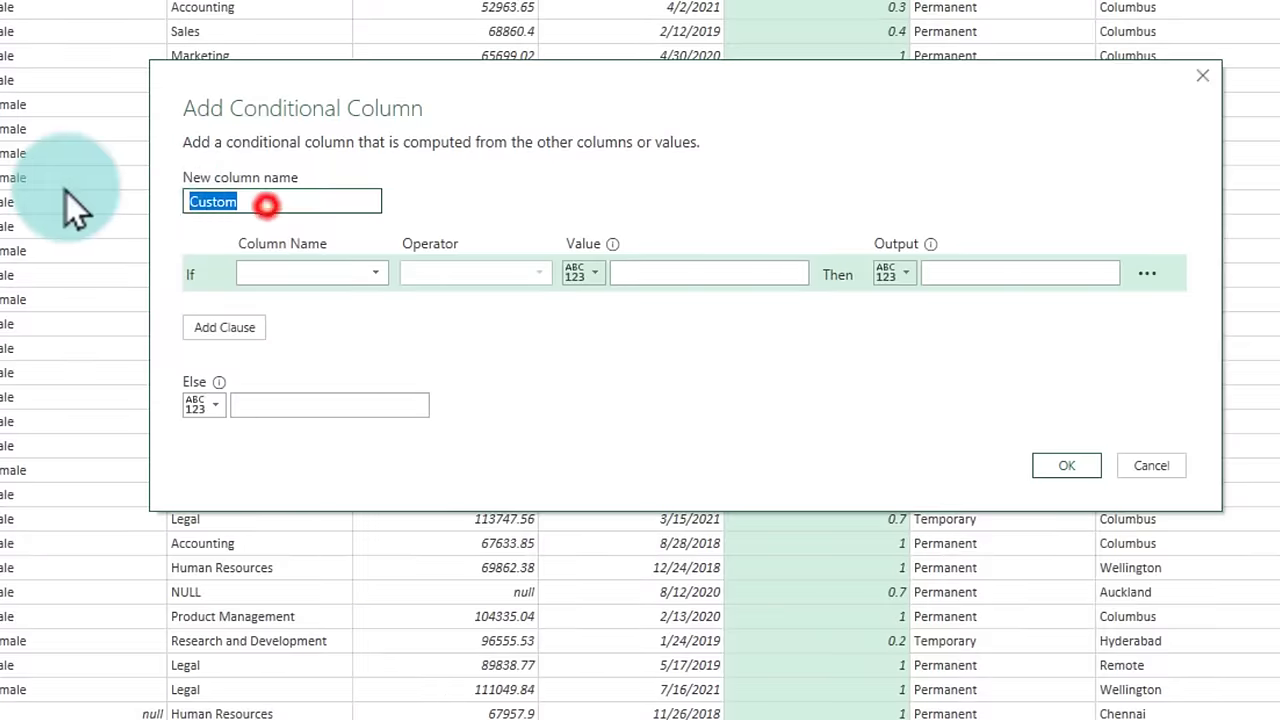
type("Full Part?")
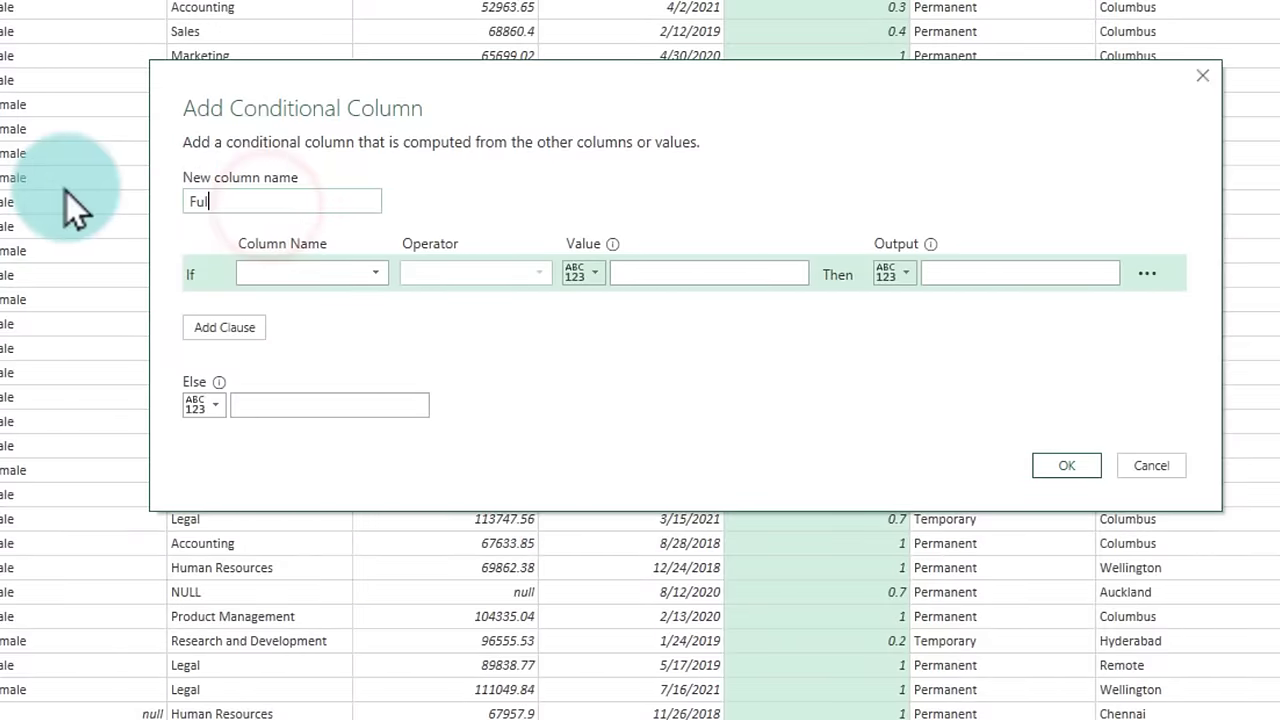
Step: Define the conditional column's If clause as FTE equals 1
key("Tab")
key("alt+Down")
key("Down")
key("Down")
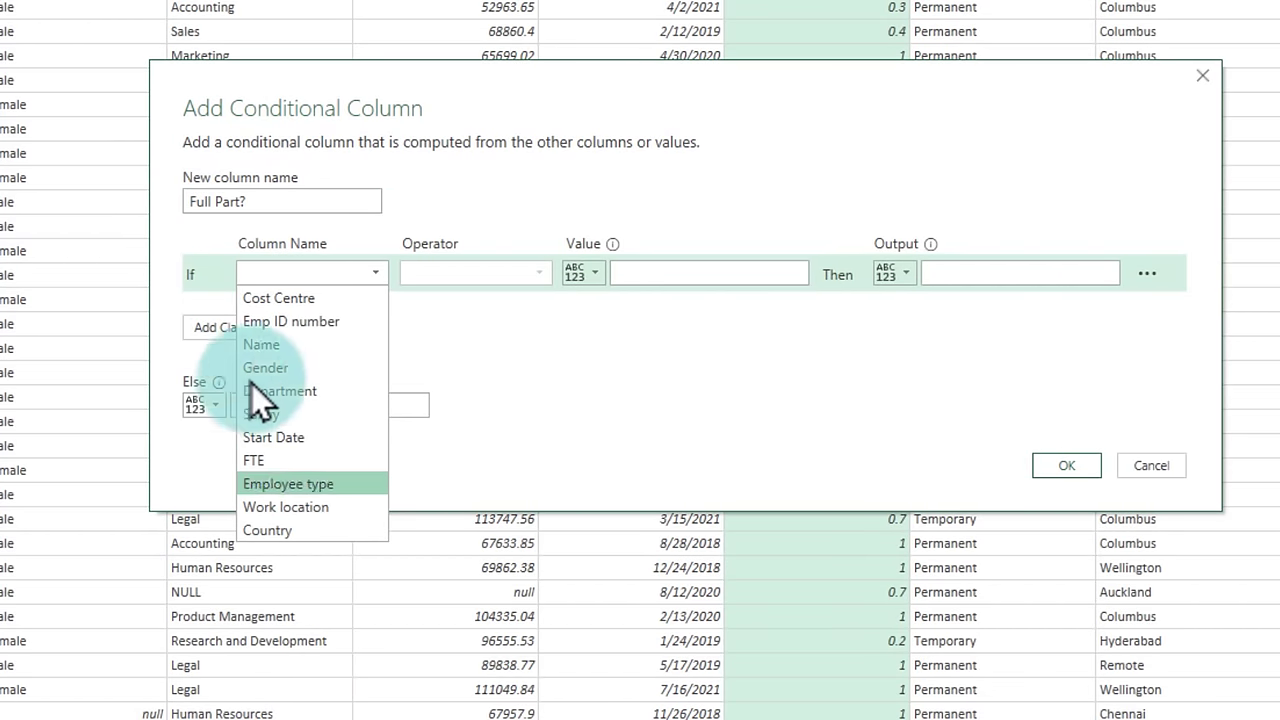
left_click(327, 461)
key("Tab")
key("alt+Down")
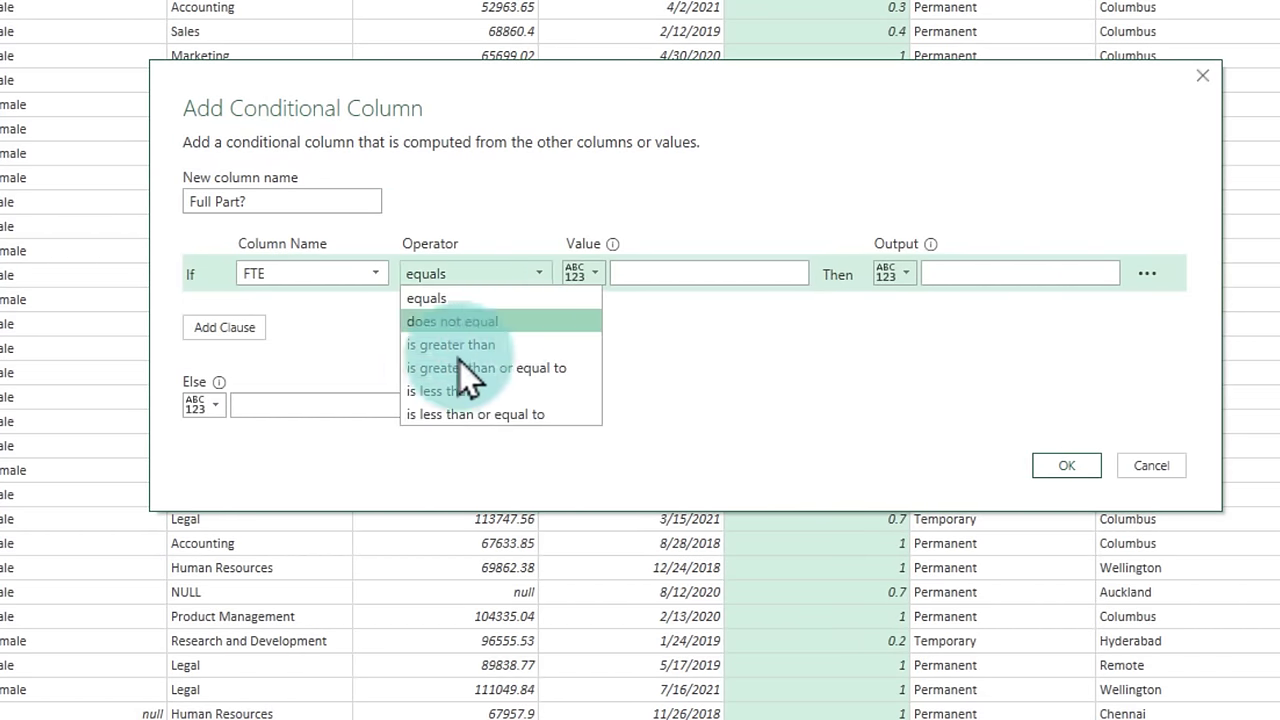
left_click(536, 302)
left_click(653, 273)
type("1")
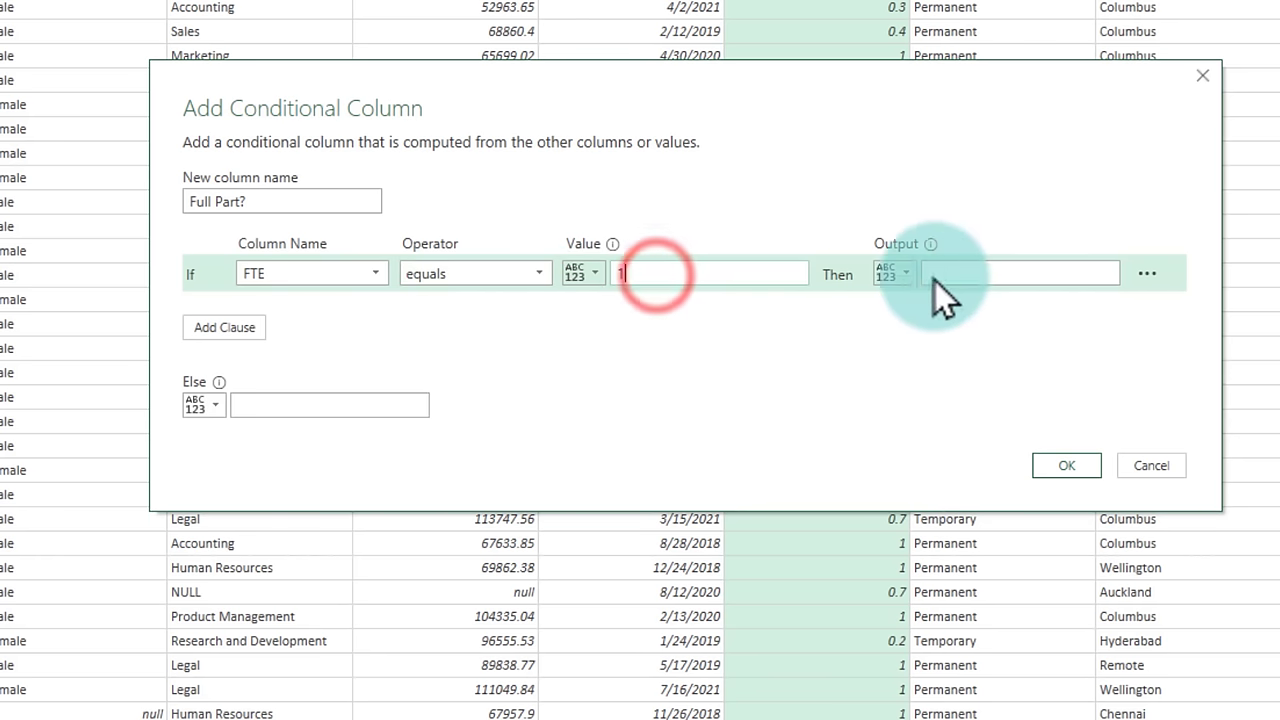
Step: Set the clause's output to "Full time" and the Else value to "Part time"
left_click(986, 277)
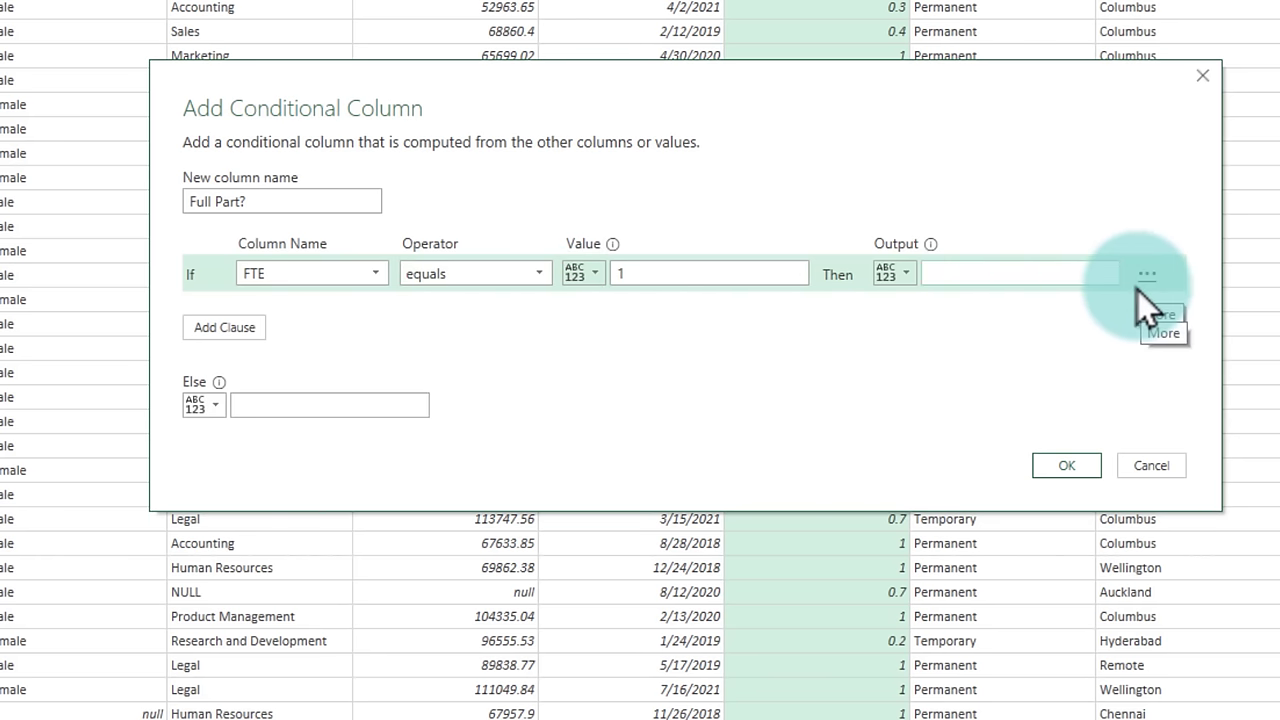
type("Full time")
left_click(372, 404)
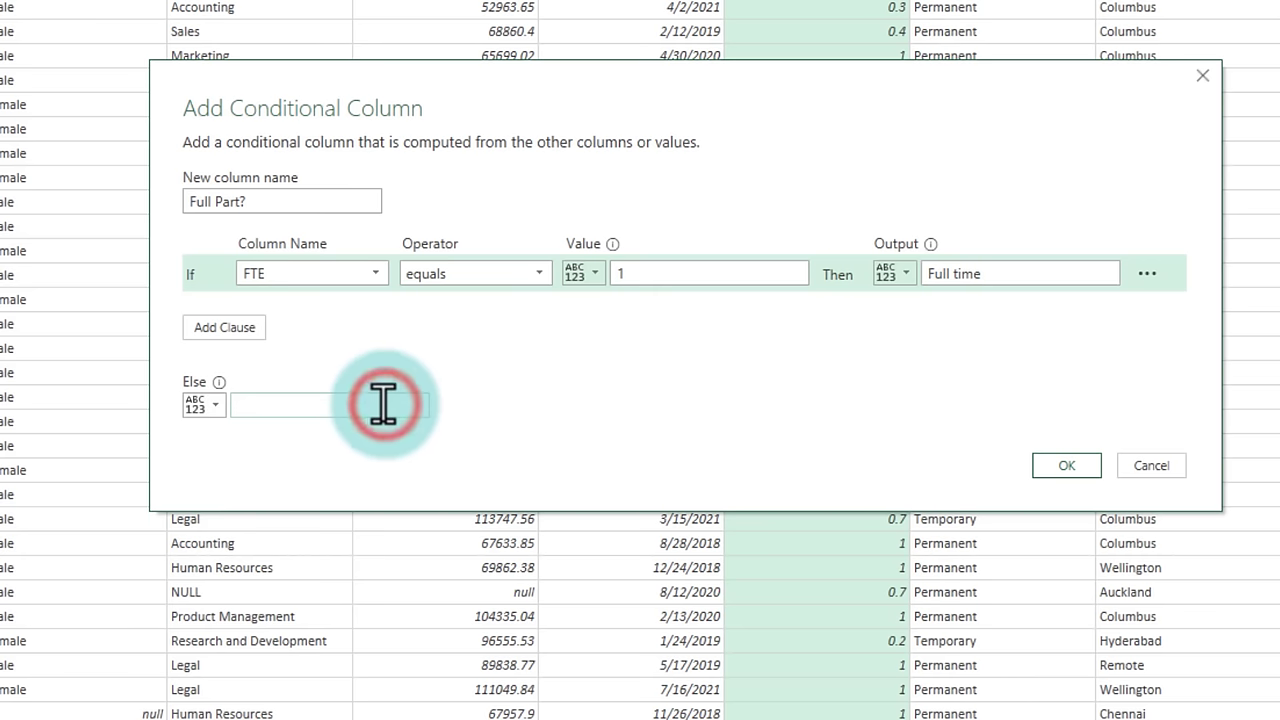
type("Par")
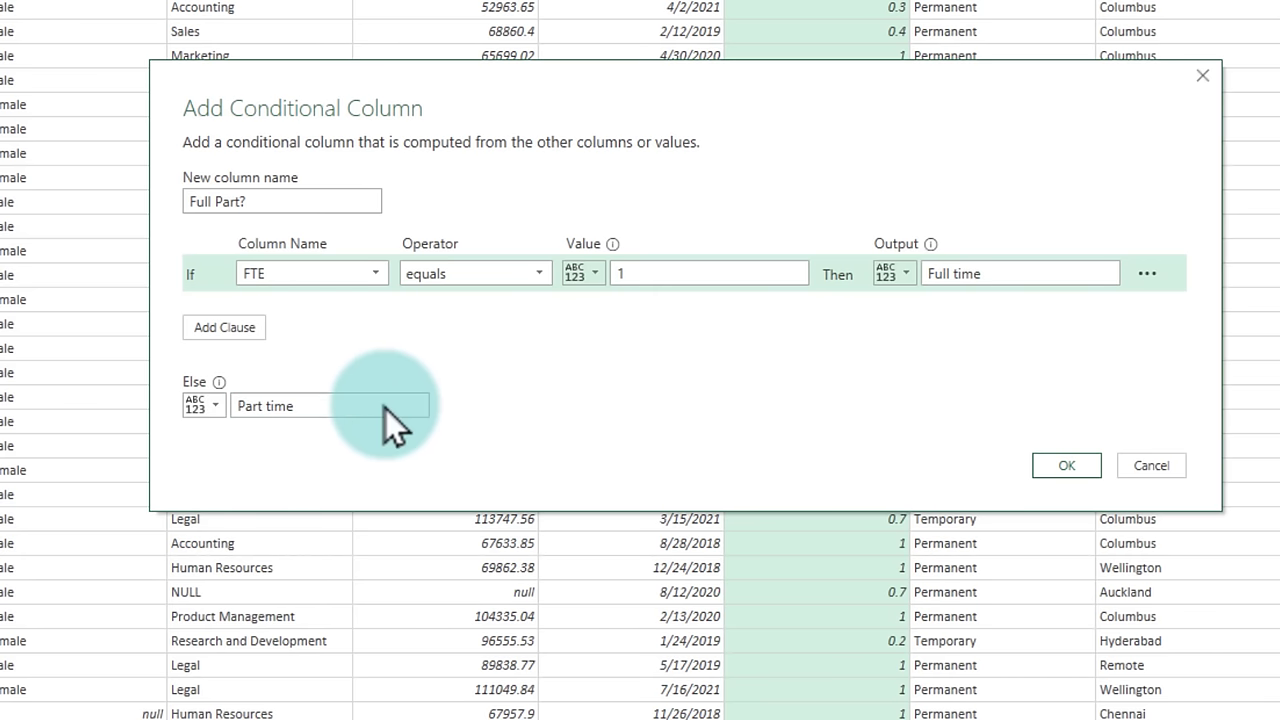
type("t time")
left_click(506, 274)
key("Down")
key("Down")
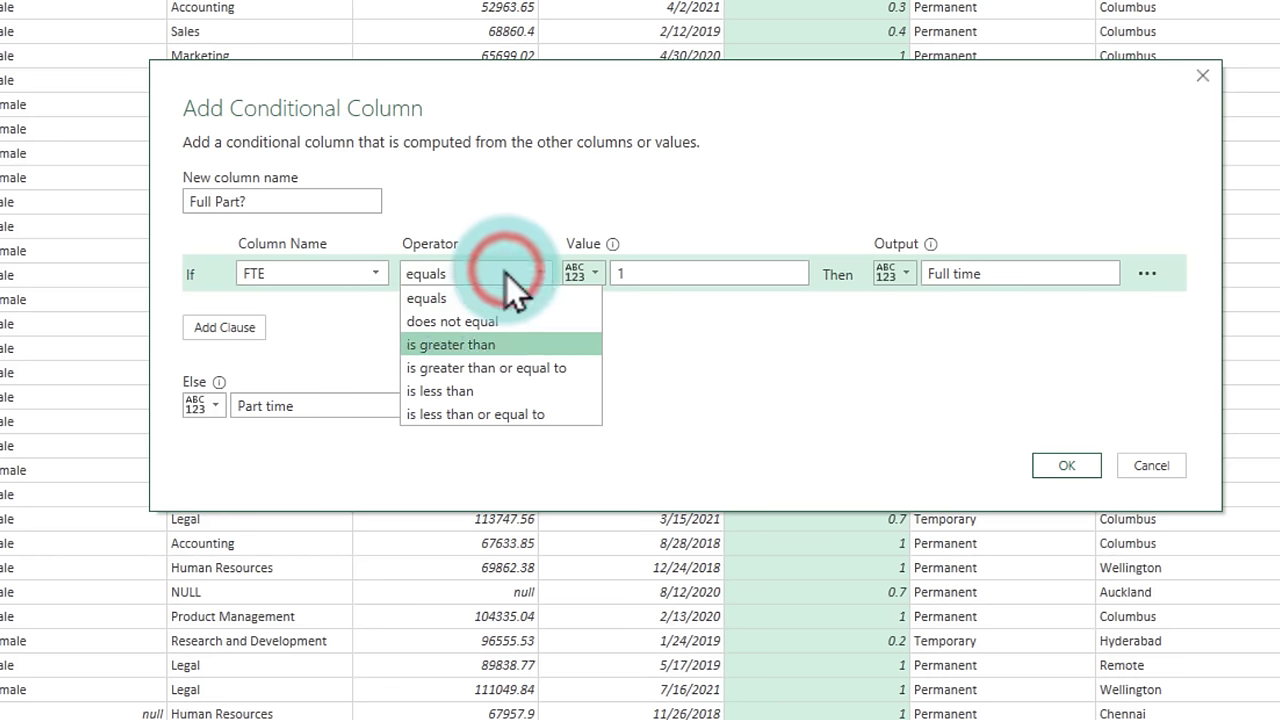
key("Up")
left_click(698, 338)
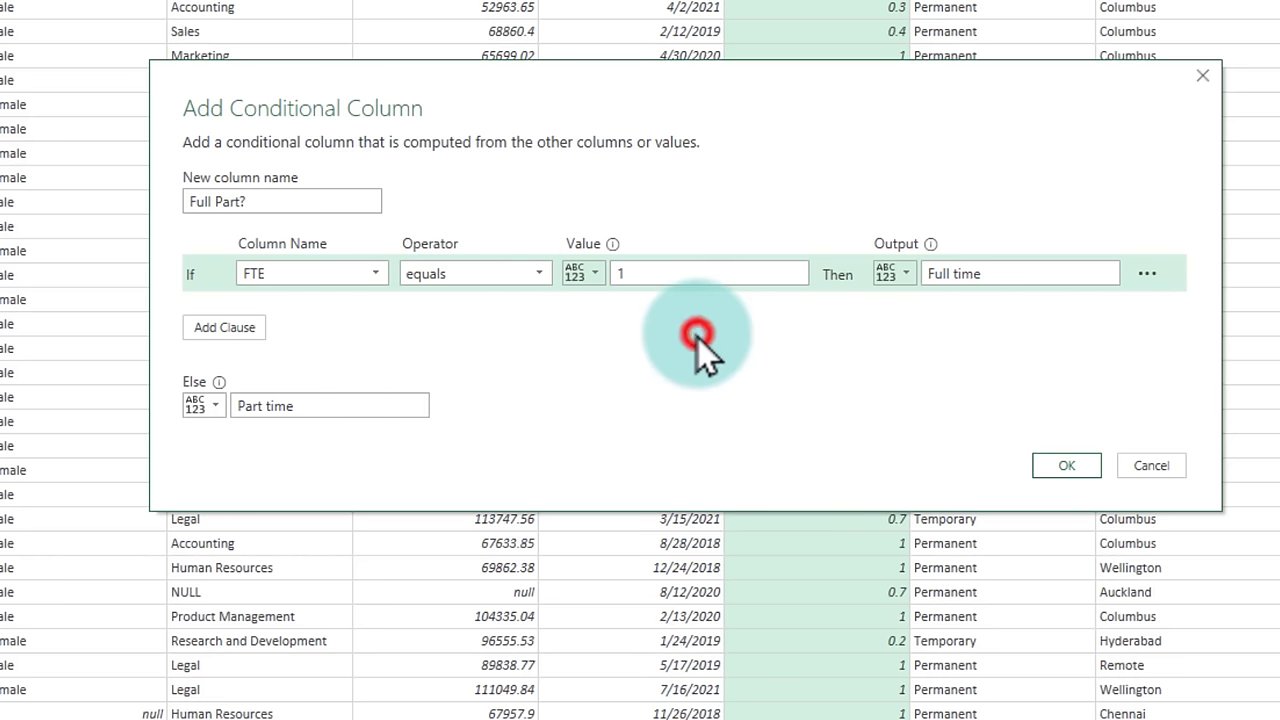